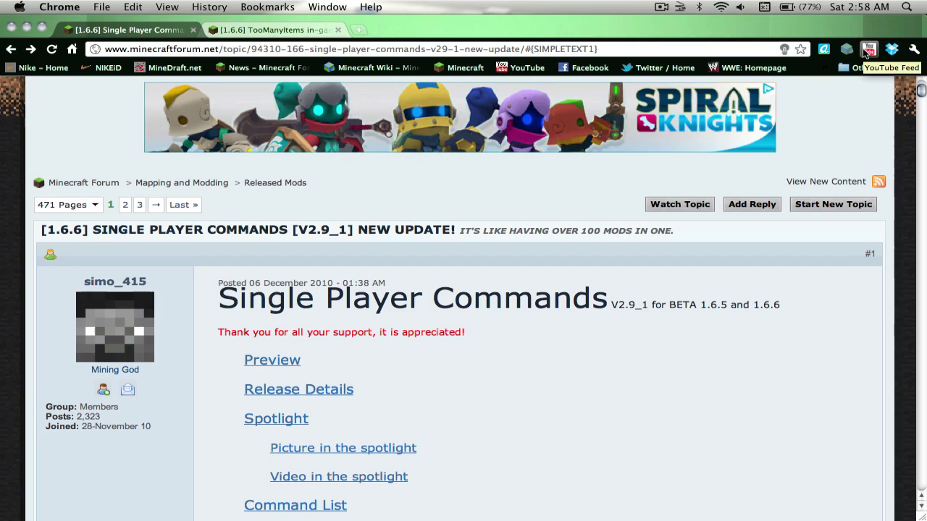
Step: Look over the Single Player Commands and TooManyItems forum topics, switching between the two open pages
{"action": "scroll", "coordinate": [411, 150], "scroll_direction": "down", "scroll_amount": 5}
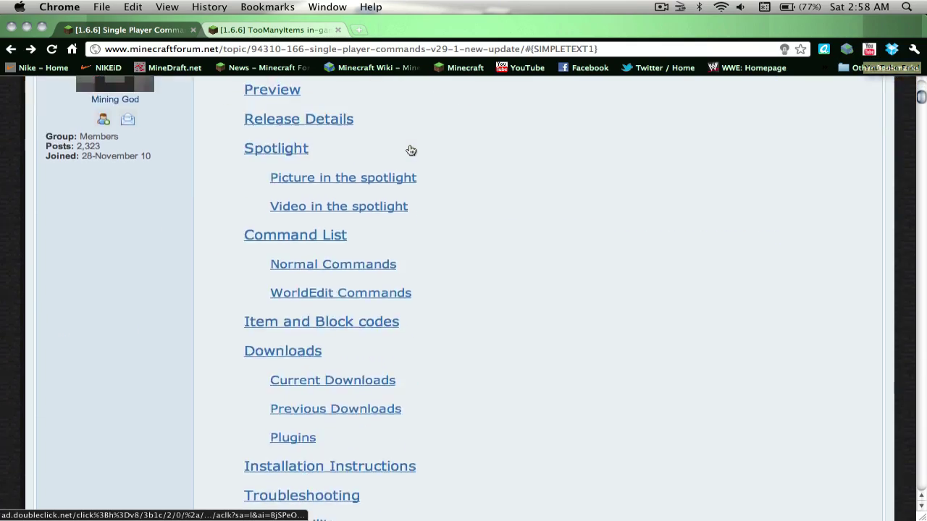
{"action": "scroll", "coordinate": [410, 149], "scroll_direction": "up", "scroll_amount": 5}
{"action": "left_click", "coordinate": [270, 30]}
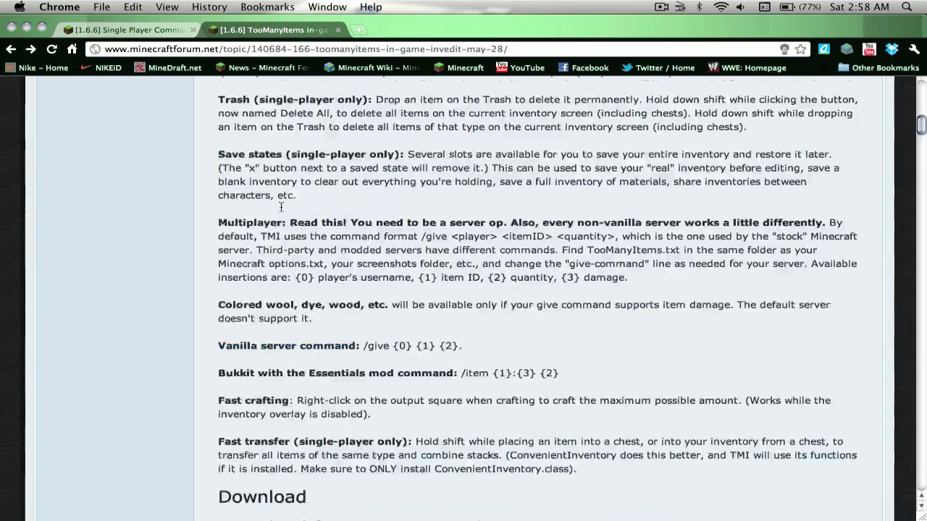
{"action": "scroll", "coordinate": [193, 147], "scroll_direction": "up", "scroll_amount": 15}
{"action": "left_click", "coordinate": [123, 30]}
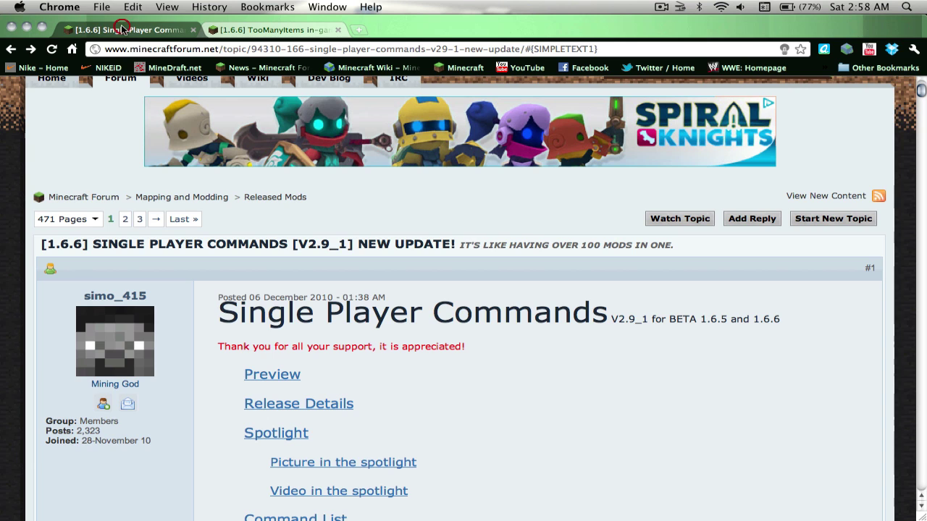
{"action": "scroll", "coordinate": [135, 314], "scroll_direction": "up", "scroll_amount": 4}
{"action": "scroll", "coordinate": [135, 313], "scroll_direction": "down", "scroll_amount": 7}
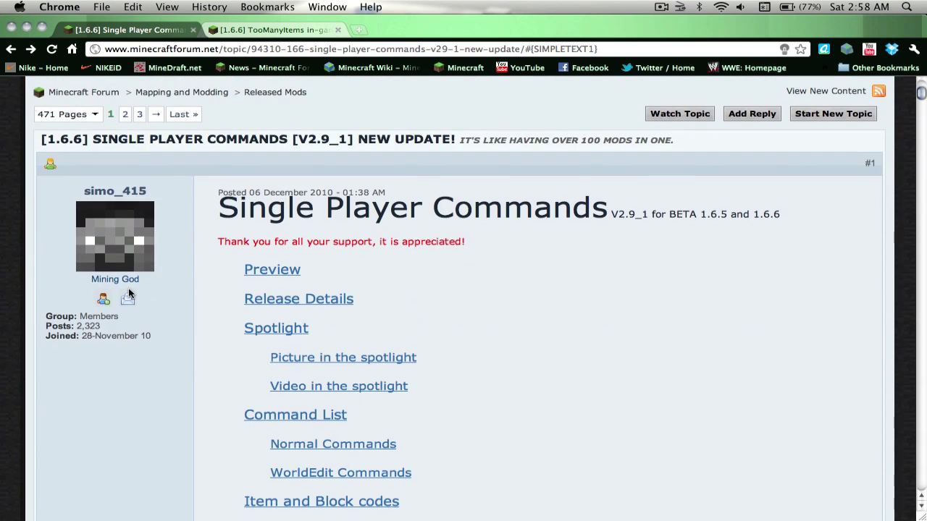
{"action": "scroll", "coordinate": [130, 293], "scroll_direction": "up", "scroll_amount": 5}
{"action": "scroll", "coordinate": [129, 292], "scroll_direction": "up", "scroll_amount": 2}
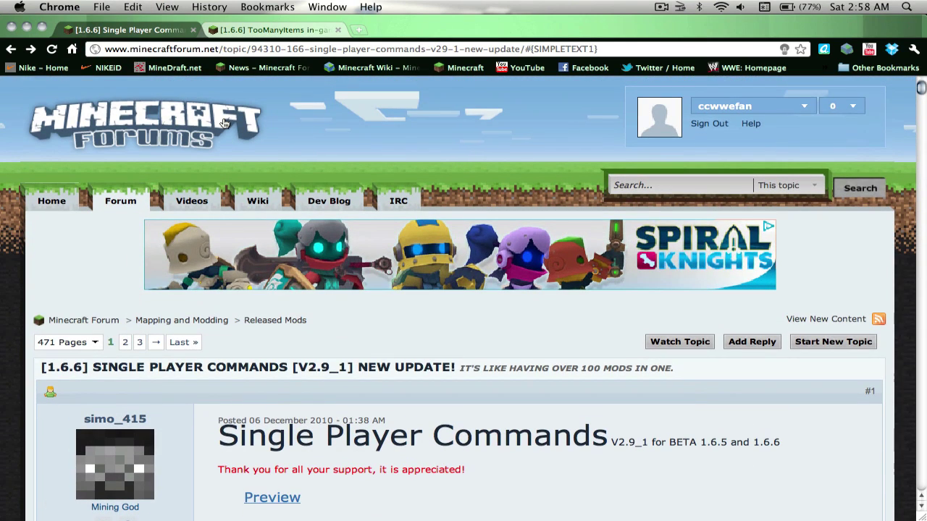
{"action": "left_click", "coordinate": [272, 30]}
{"action": "left_click", "coordinate": [93, 32]}
{"action": "scroll", "coordinate": [171, 241], "scroll_direction": "down", "scroll_amount": 6}
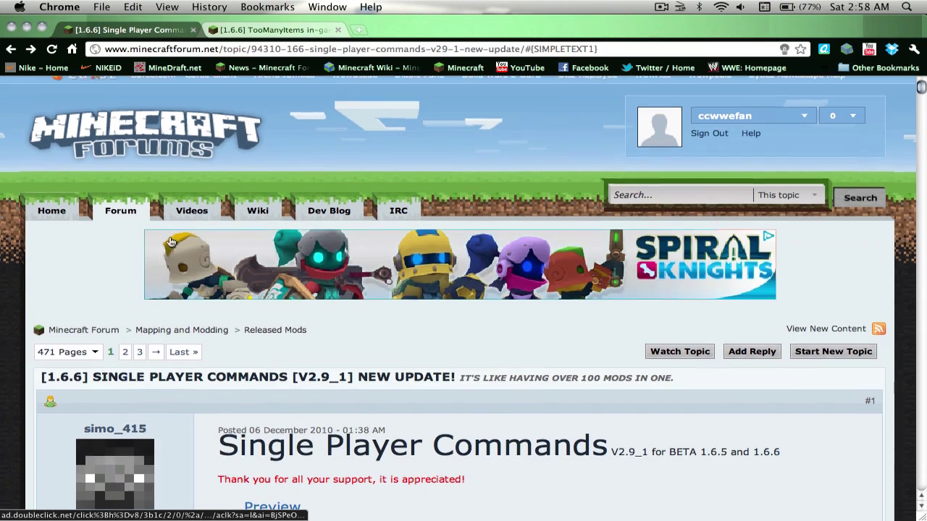
{"action": "scroll", "coordinate": [171, 241], "scroll_direction": "down", "scroll_amount": 4}
{"action": "scroll", "coordinate": [171, 242], "scroll_direction": "up", "scroll_amount": 8}
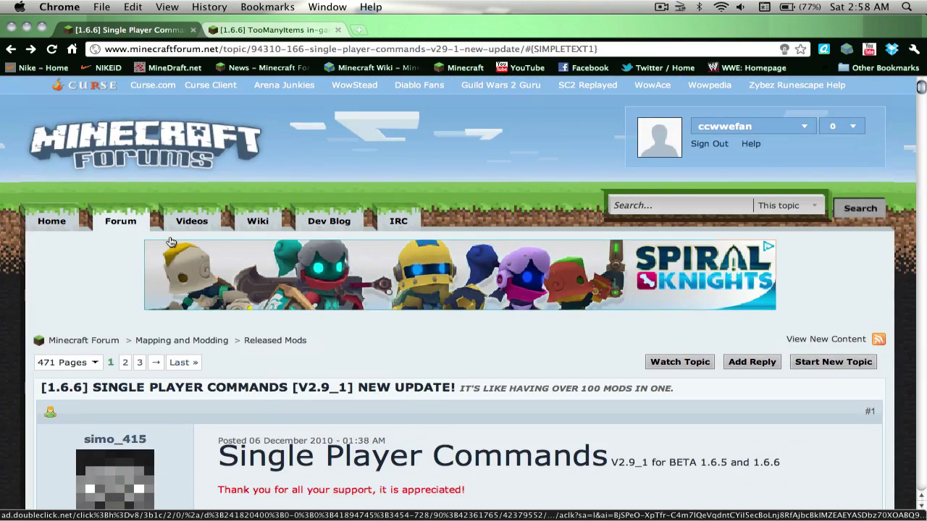
Step: Review the Single Player Commands post from its contents list to the Release Details section
{"action": "scroll", "coordinate": [171, 242], "scroll_direction": "down", "scroll_amount": 6}
{"action": "scroll", "coordinate": [171, 242], "scroll_direction": "down", "scroll_amount": 15}
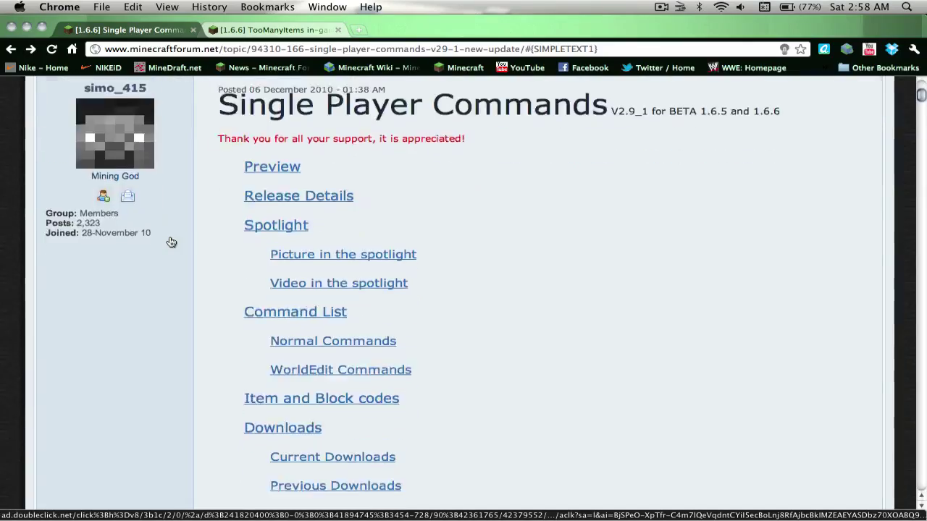
{"action": "scroll", "coordinate": [171, 242], "scroll_direction": "down", "scroll_amount": 10}
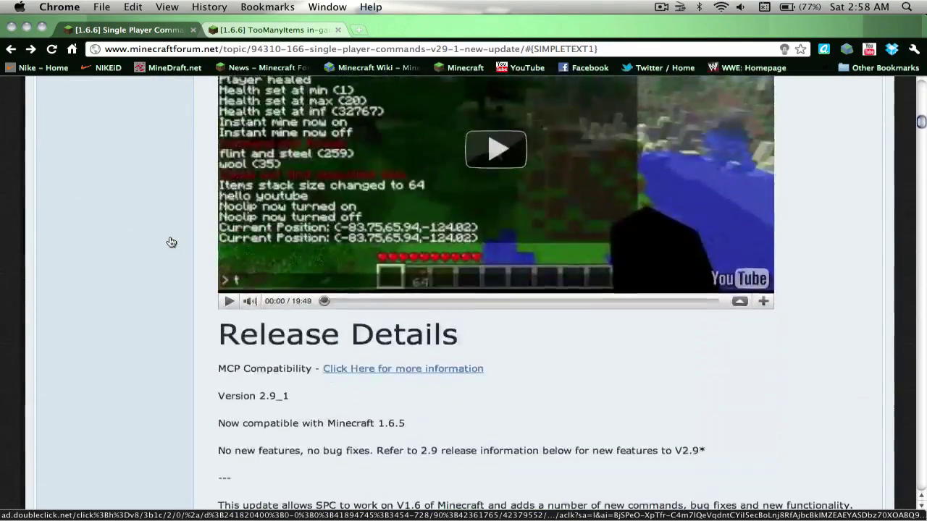
{"action": "right_click", "coordinate": [169, 223]}
{"action": "left_click", "coordinate": [304, 23]}
Step: Find the Downloads section of the Single Player Commands post, open the preferred V2.9_1 [1.6.6 BETA] download link, and return to the topic
{"action": "scroll", "coordinate": [72, 192], "scroll_direction": "up", "scroll_amount": 20}
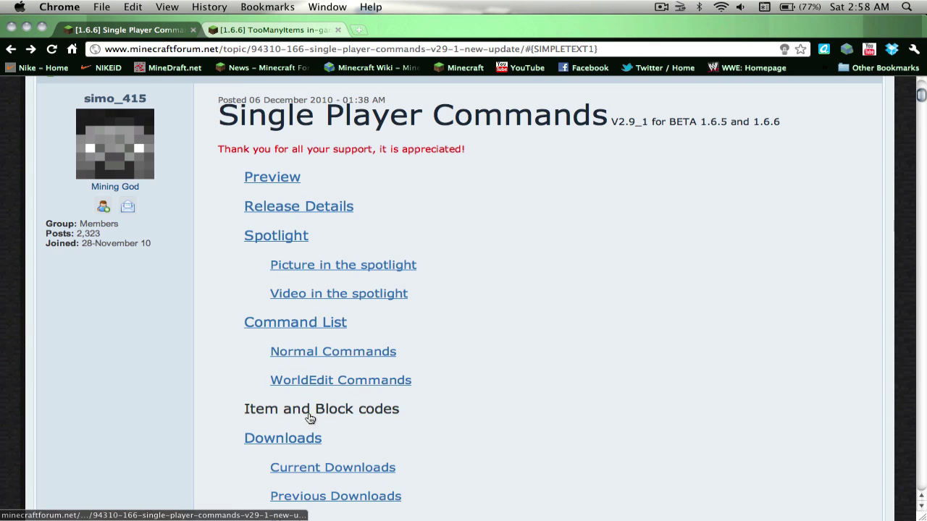
{"action": "left_click", "coordinate": [308, 438]}
{"action": "scroll", "coordinate": [134, 354], "scroll_direction": "down", "scroll_amount": 20}
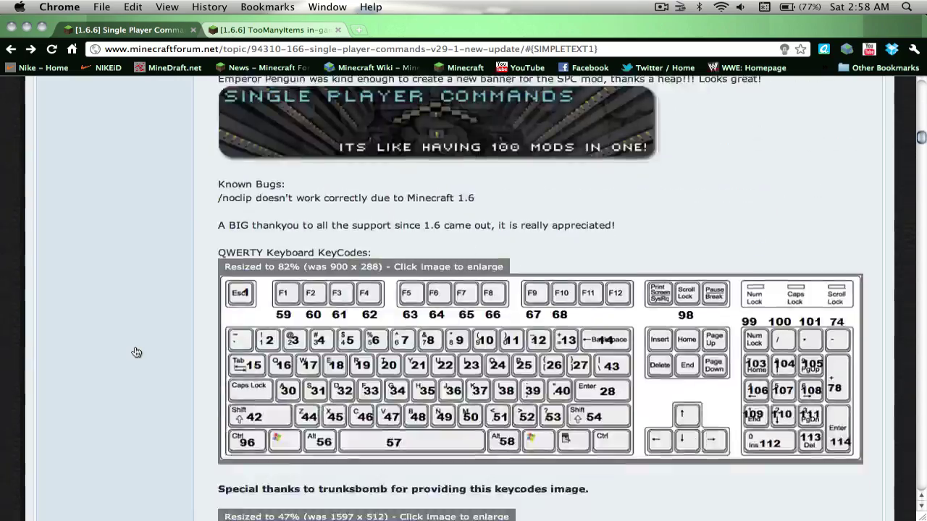
{"action": "scroll", "coordinate": [134, 352], "scroll_direction": "down", "scroll_amount": 20}
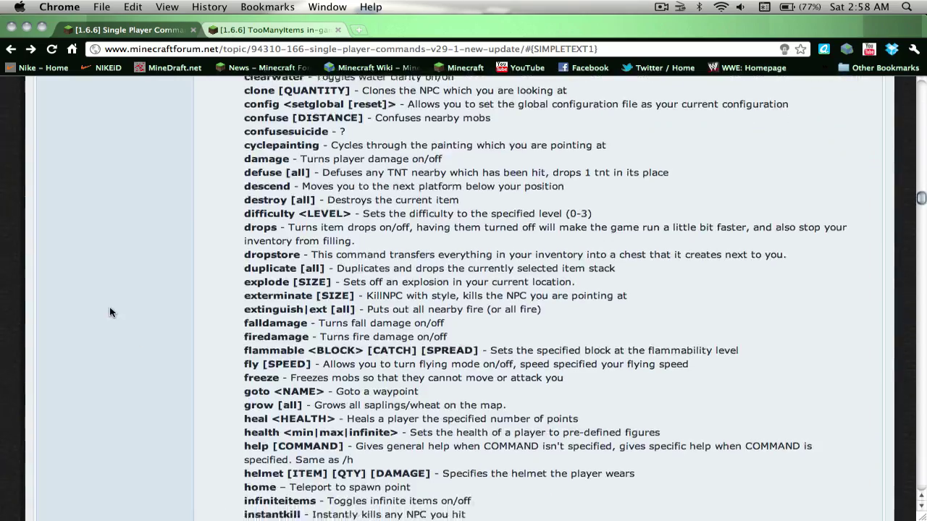
{"action": "scroll", "coordinate": [111, 312], "scroll_direction": "down", "scroll_amount": 20}
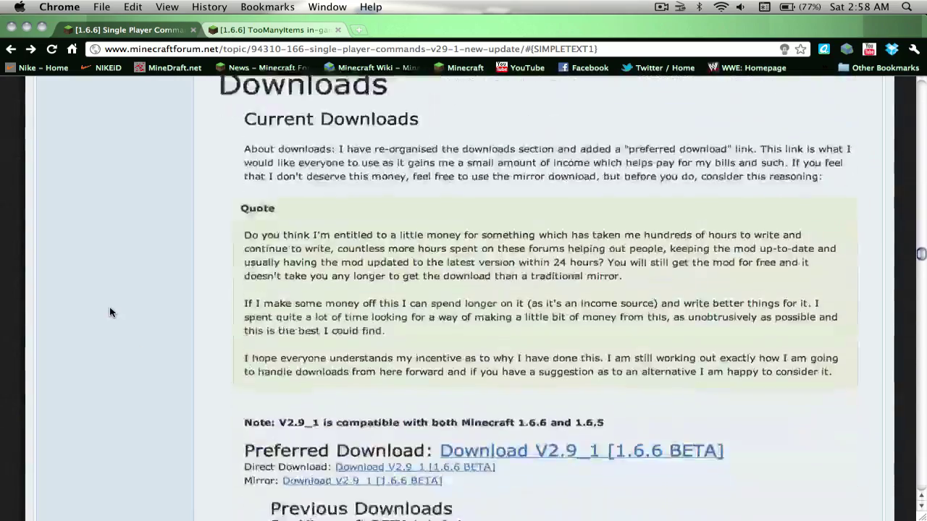
{"action": "scroll", "coordinate": [268, 293], "scroll_direction": "up", "scroll_amount": 5}
{"action": "left_click", "coordinate": [534, 316]}
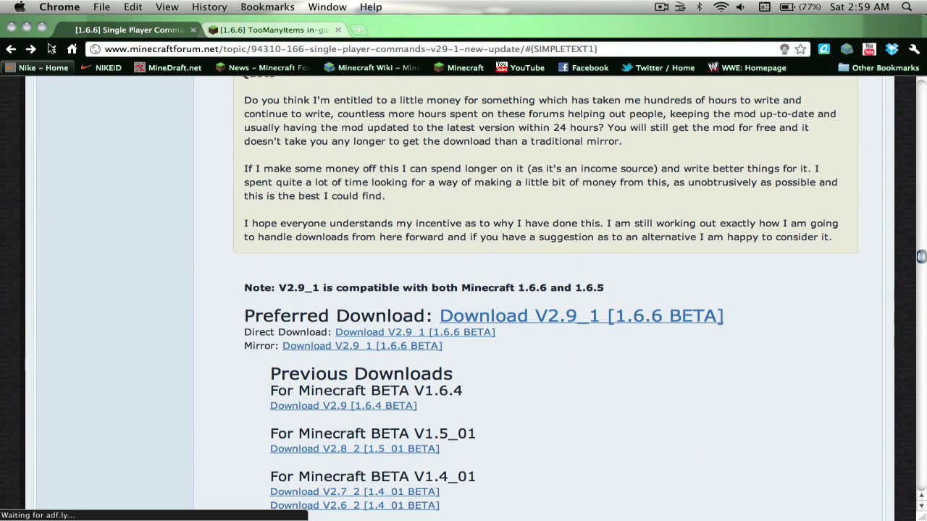
{"action": "left_click", "coordinate": [14, 49]}
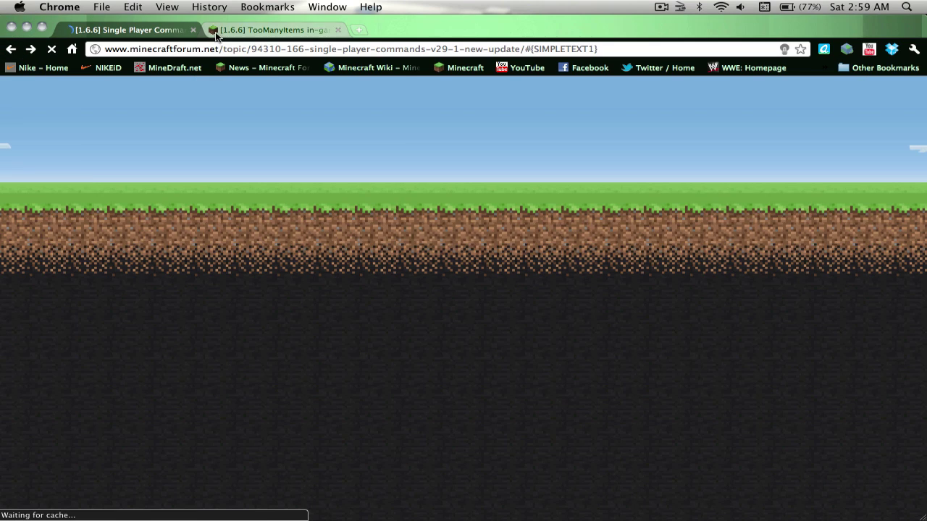
Step: Examine the TooManyItems topic down to its Download section for Beta 1.6.6 and 1.6.5
{"action": "left_click", "coordinate": [235, 31]}
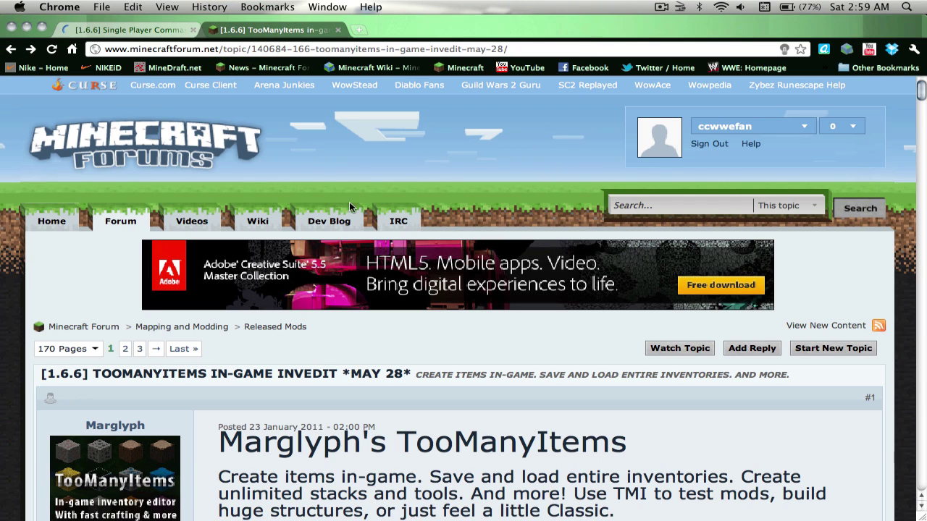
{"action": "scroll", "coordinate": [287, 351], "scroll_direction": "down", "scroll_amount": 5}
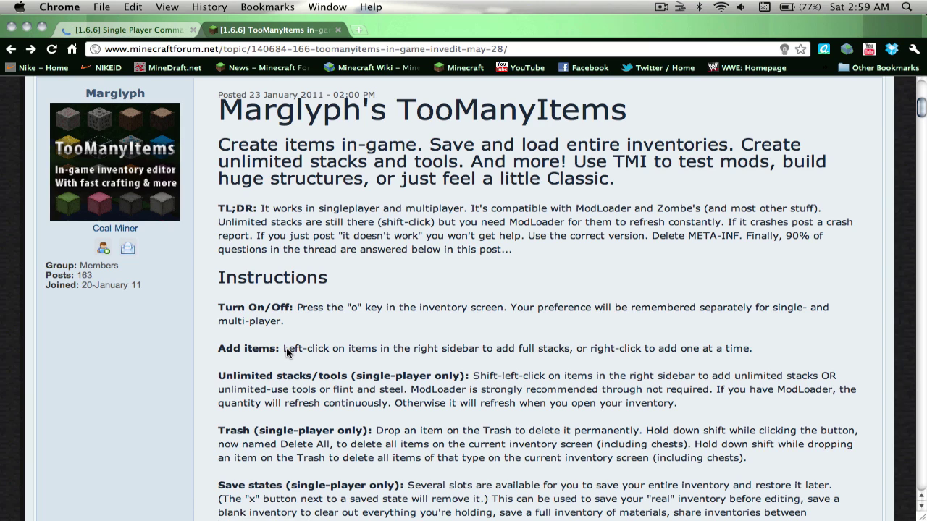
{"action": "scroll", "coordinate": [288, 353], "scroll_direction": "down", "scroll_amount": 10}
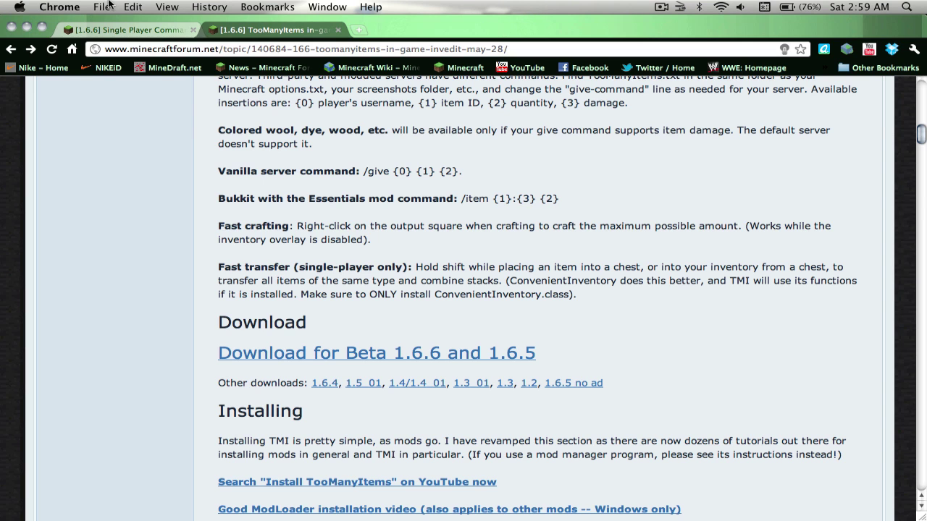
Step: Minimize the browser and place the SinglePlayerCommands and TooManyItems zip files side by side on the desktop
{"action": "left_click", "coordinate": [26, 29]}
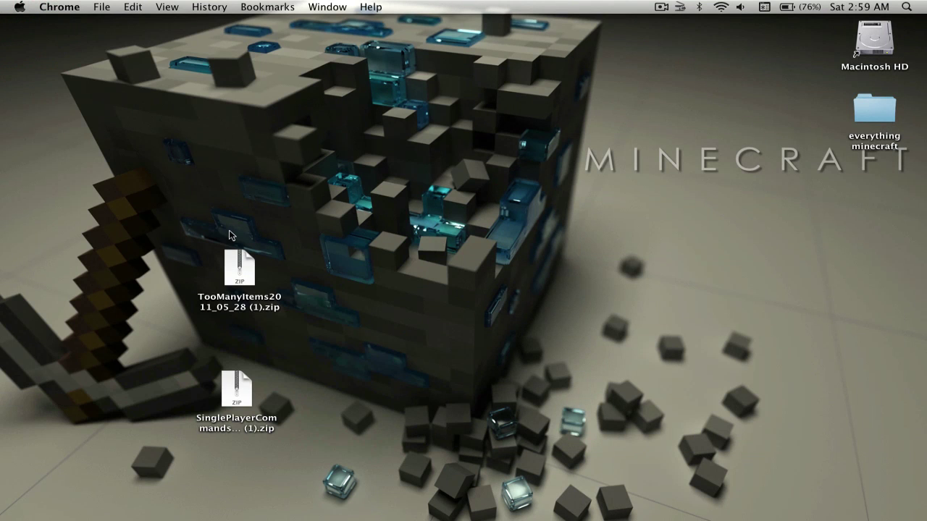
{"action": "left_click_drag", "start_coordinate": [235, 277], "coordinate": [436, 248]}
{"action": "left_click_drag", "start_coordinate": [236, 391], "coordinate": [319, 241]}
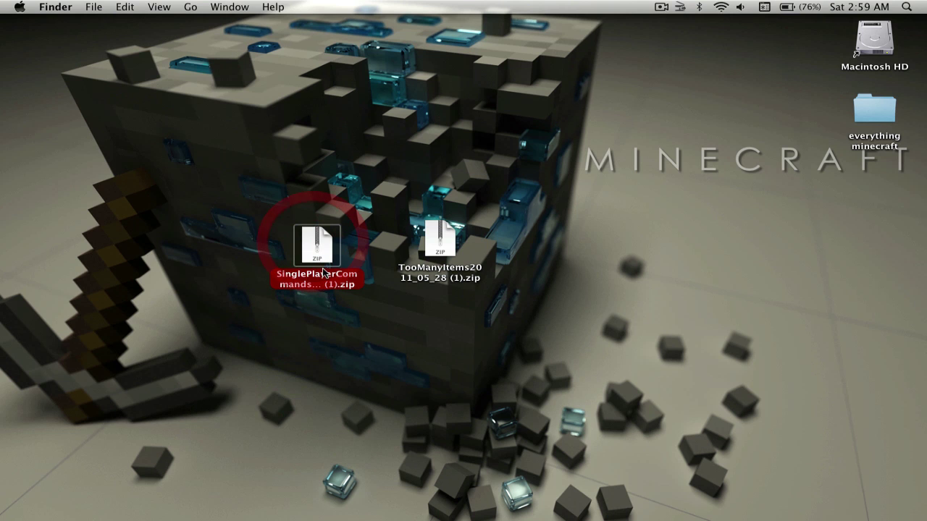
Step: Extract the SinglePlayerCommands and TooManyItems zip files and move the two extracted folders above them on the desktop
{"action": "left_click", "coordinate": [319, 241]}
{"action": "double_click", "coordinate": [438, 235]}
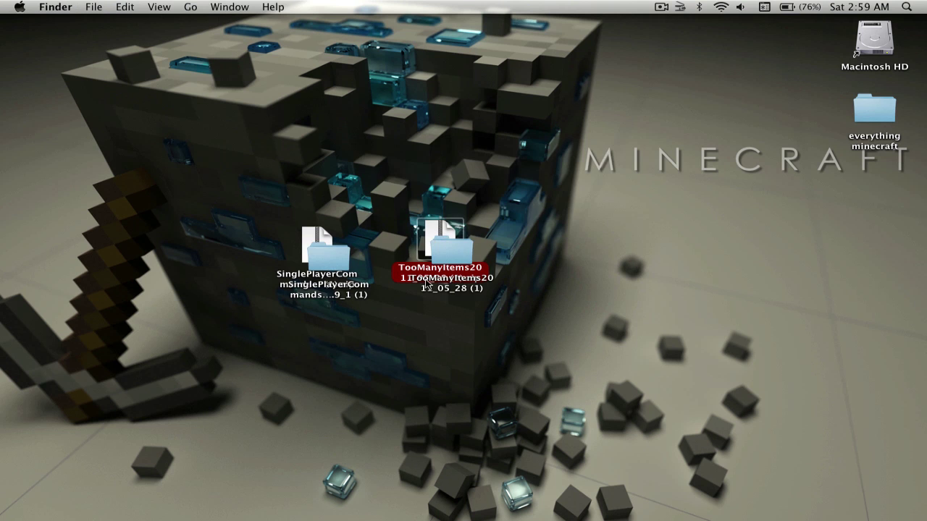
{"action": "left_click_drag", "start_coordinate": [427, 284], "coordinate": [460, 180]}
{"action": "left_click_drag", "start_coordinate": [331, 260], "coordinate": [373, 133]}
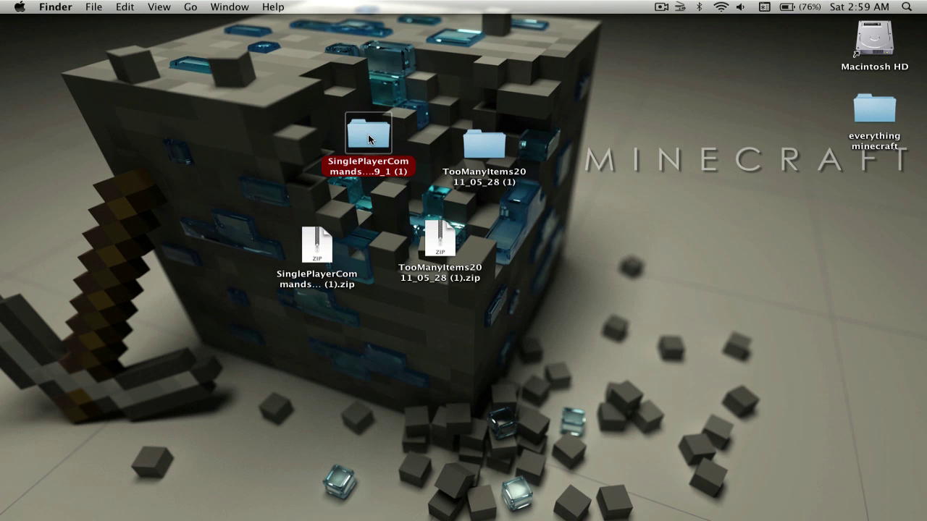
Step: Open the extracted TooManyItems2011_05_28 (1) folder and select its _tmi_MgButton.class file
{"action": "double_click", "coordinate": [479, 154]}
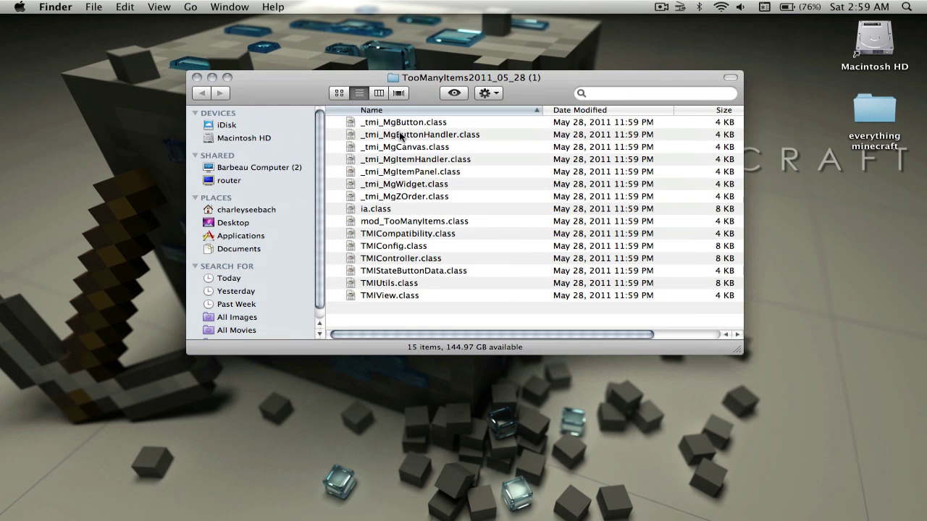
{"action": "left_click", "coordinate": [403, 125]}
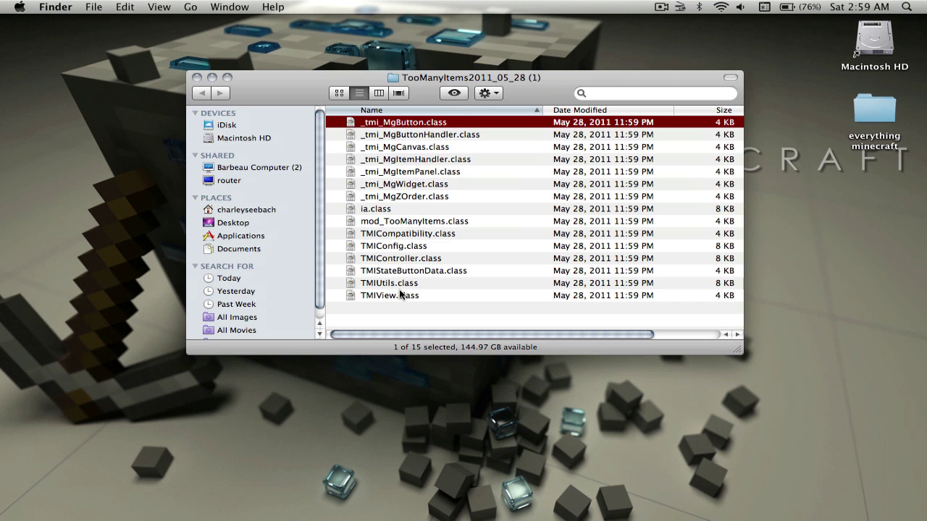
Step: In a new Finder window, go from the home folder to Library/Application Support/minecraft/bin
{"action": "mouse_move", "coordinate": [2, 129]}
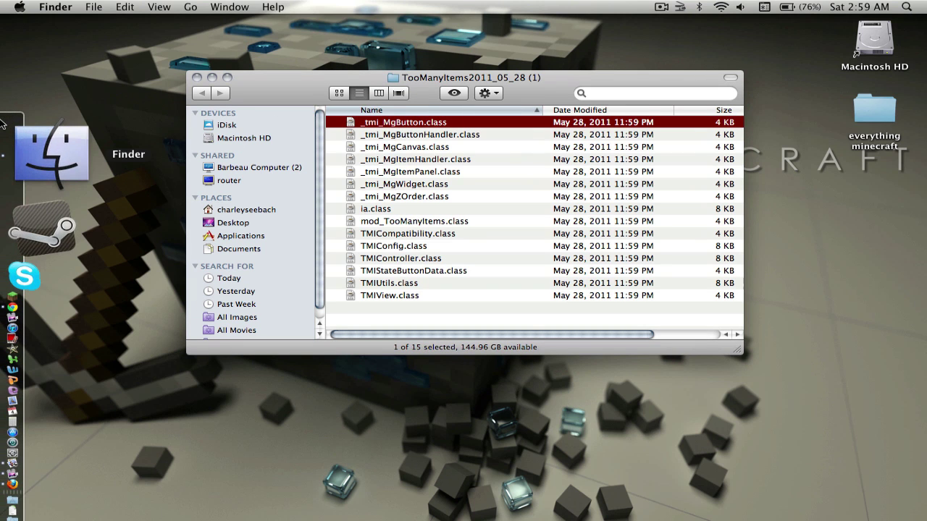
{"action": "right_click", "coordinate": [47, 137]}
{"action": "left_click", "coordinate": [194, 83]}
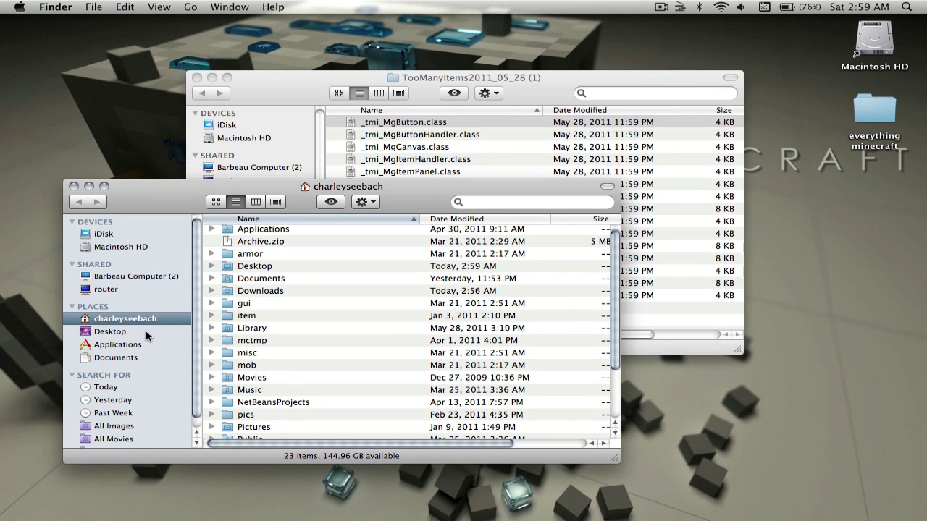
{"action": "left_click", "coordinate": [145, 331]}
{"action": "left_click", "coordinate": [129, 321]}
{"action": "double_click", "coordinate": [262, 330]}
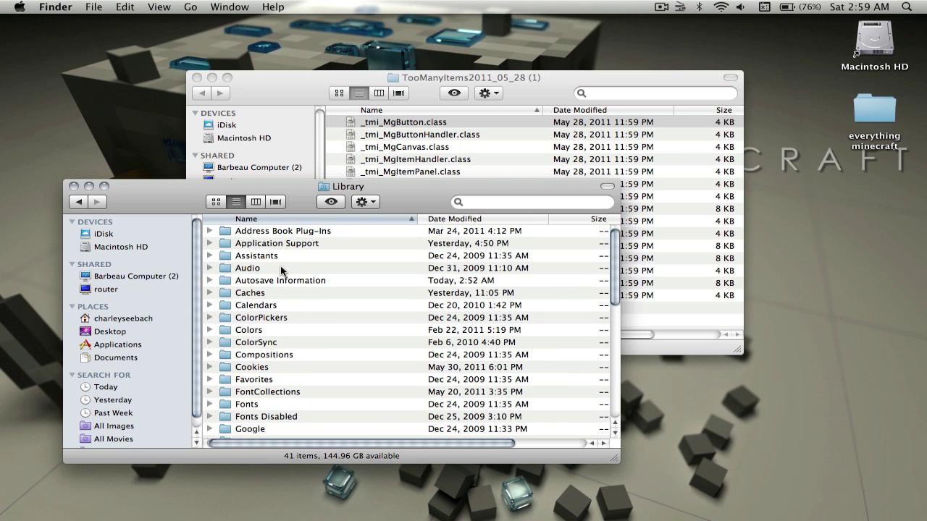
{"action": "double_click", "coordinate": [289, 244]}
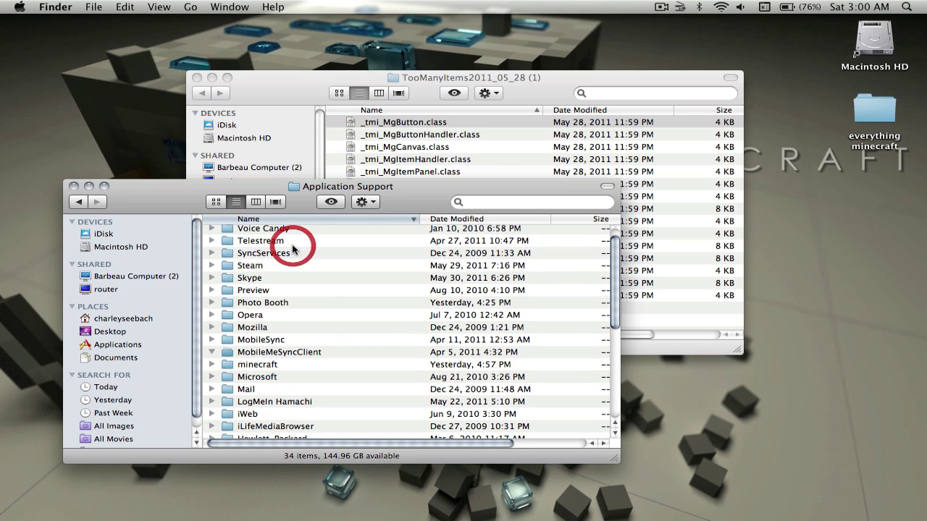
{"action": "double_click", "coordinate": [256, 366]}
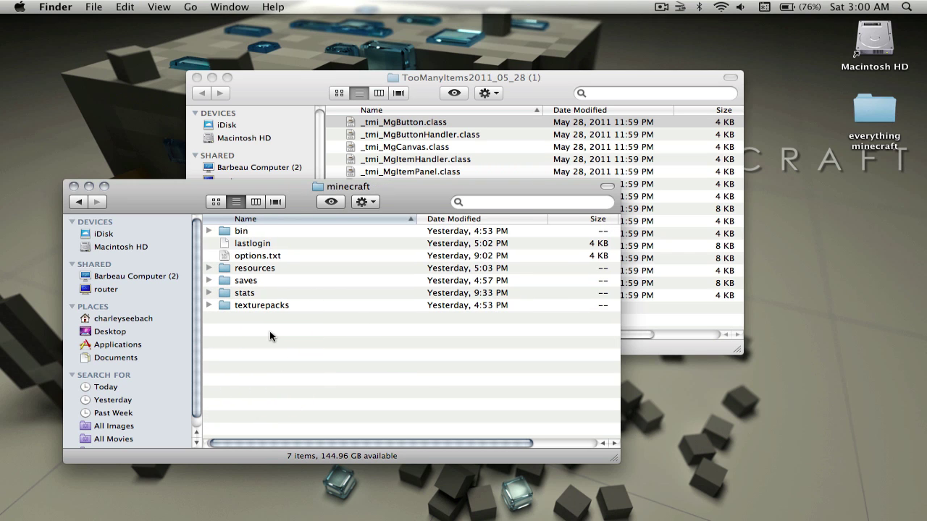
{"action": "double_click", "coordinate": [246, 232]}
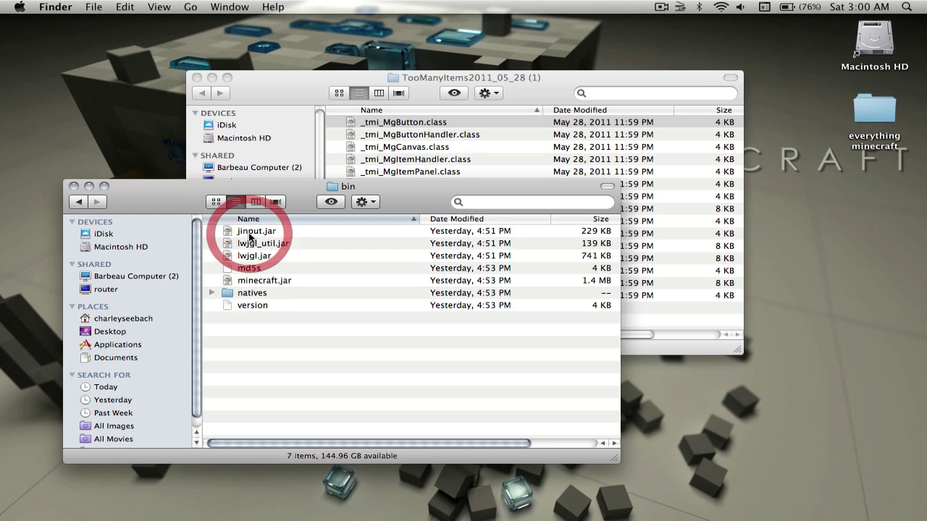
Step: Unpack minecraft.jar with Archive Utility and move the extracted minecraft folder to the Trash
{"action": "right_click", "coordinate": [262, 280]}
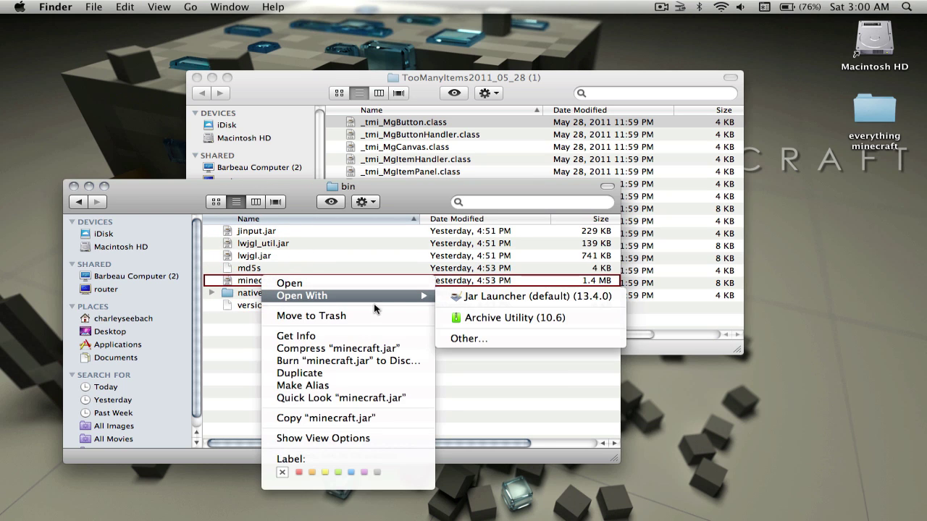
{"action": "mouse_move", "coordinate": [299, 297]}
{"action": "left_click", "coordinate": [472, 317]}
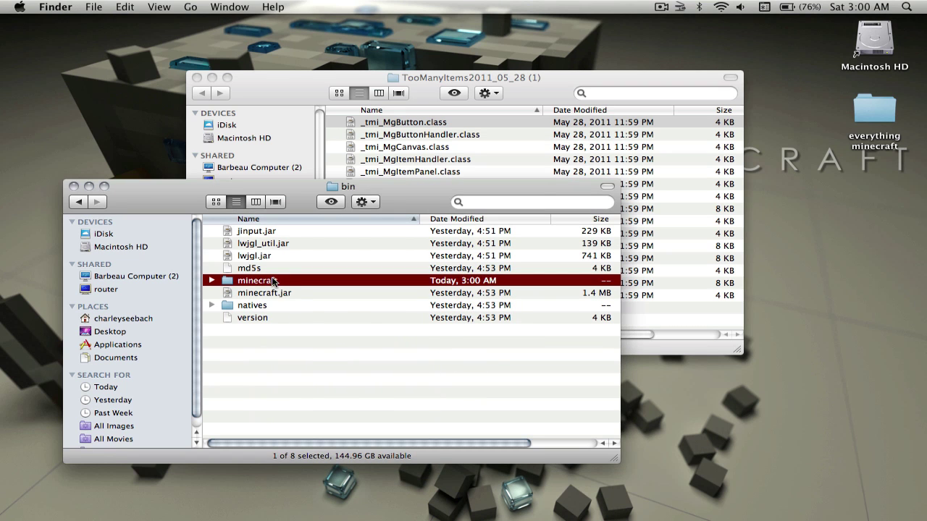
{"action": "right_click", "coordinate": [273, 280]}
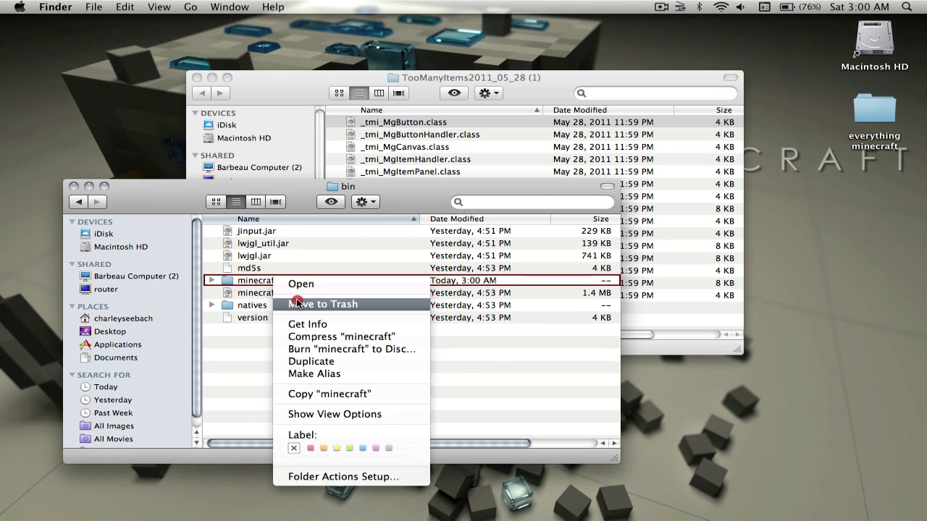
{"action": "left_click", "coordinate": [297, 303]}
Step: Compress minecraft.jar in the bin folder into a zip archive
{"action": "right_click", "coordinate": [280, 282]}
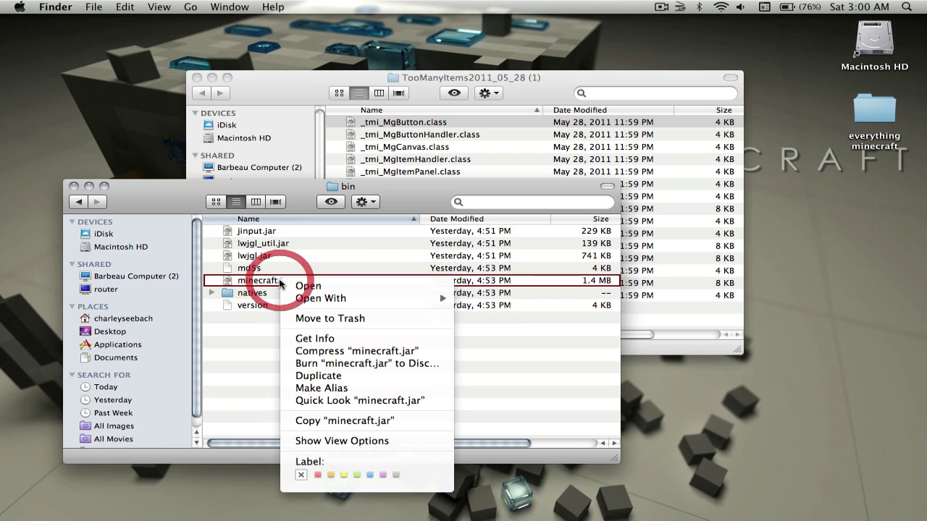
{"action": "left_click", "coordinate": [318, 355]}
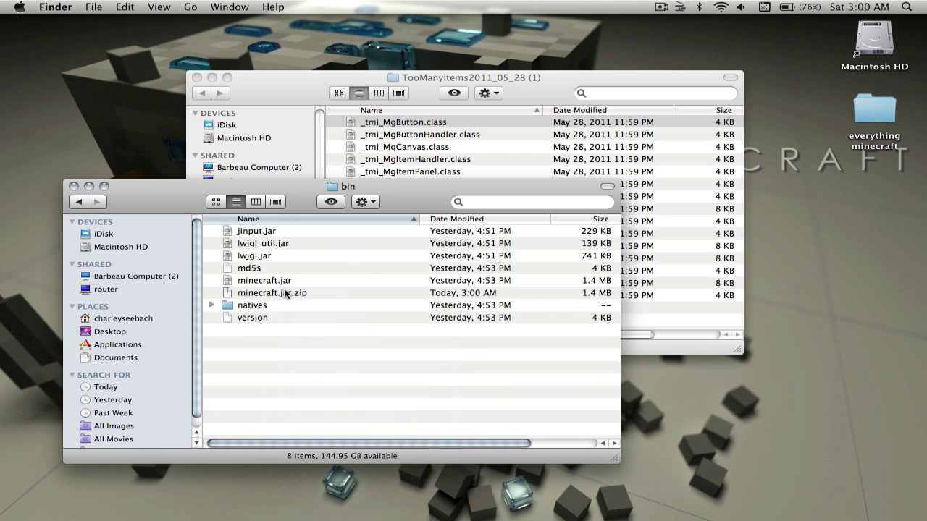
Step: Unpack minecraft.jar.zip in the bin folder and move both minecraft.jar and minecraft.jar.zip to the Trash
{"action": "double_click", "coordinate": [285, 294]}
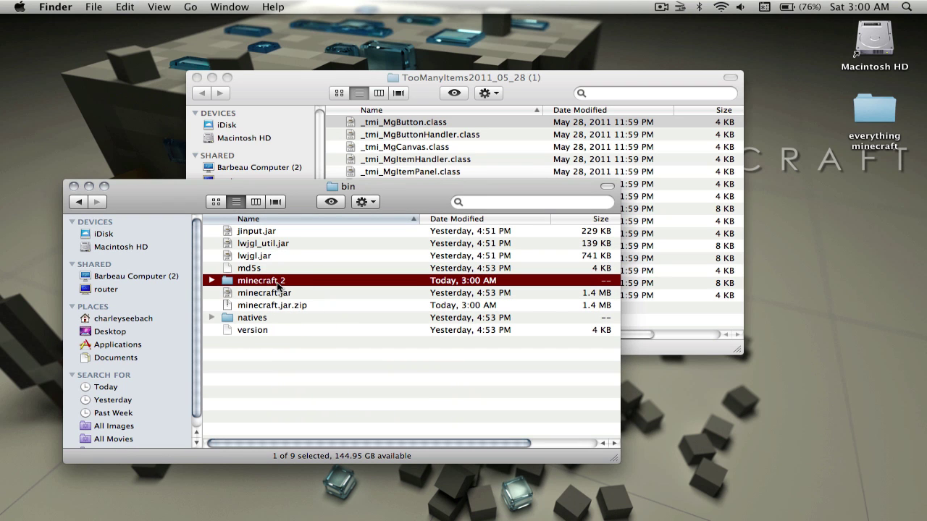
{"action": "right_click", "coordinate": [293, 299]}
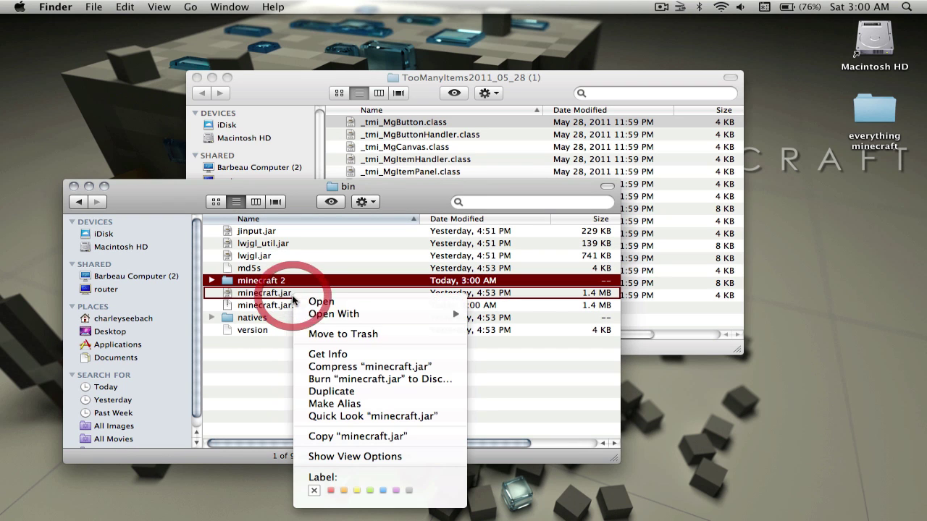
{"action": "left_click", "coordinate": [313, 331]}
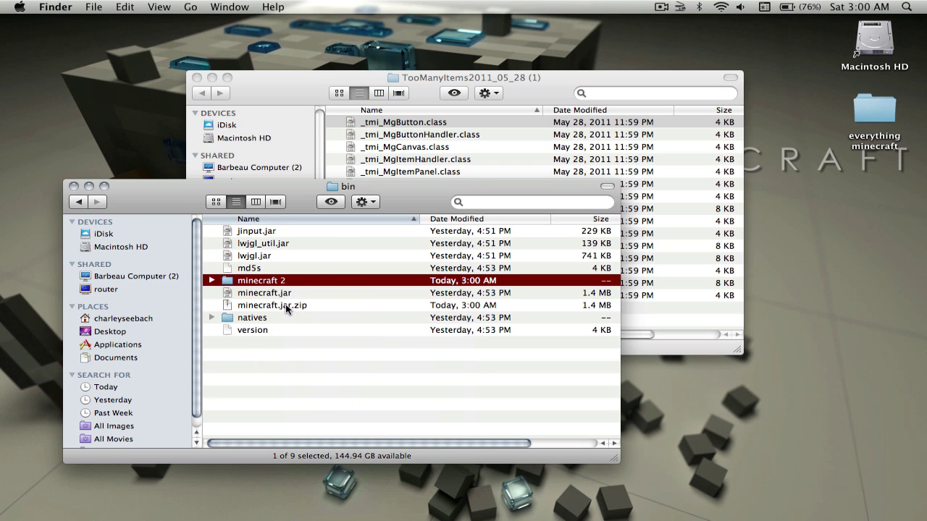
{"action": "right_click", "coordinate": [283, 294]}
{"action": "left_click", "coordinate": [304, 311]}
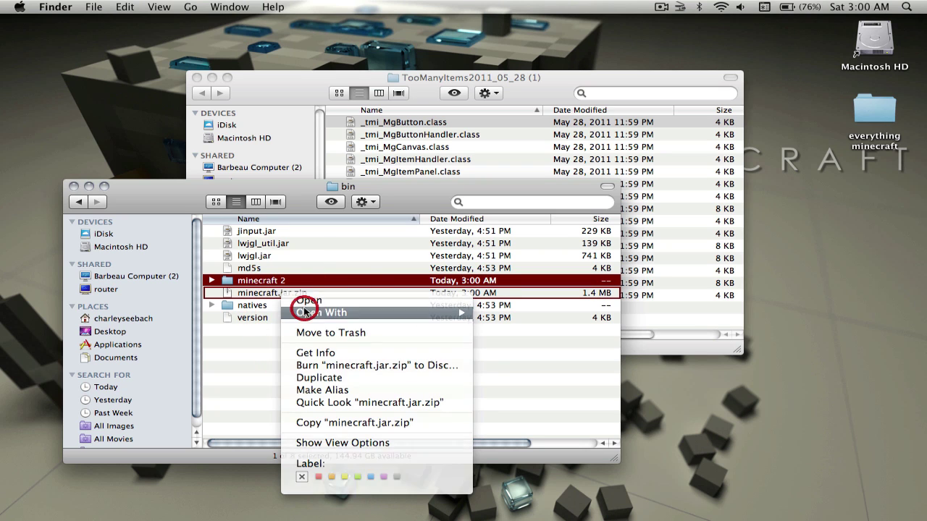
{"action": "right_click", "coordinate": [297, 296]}
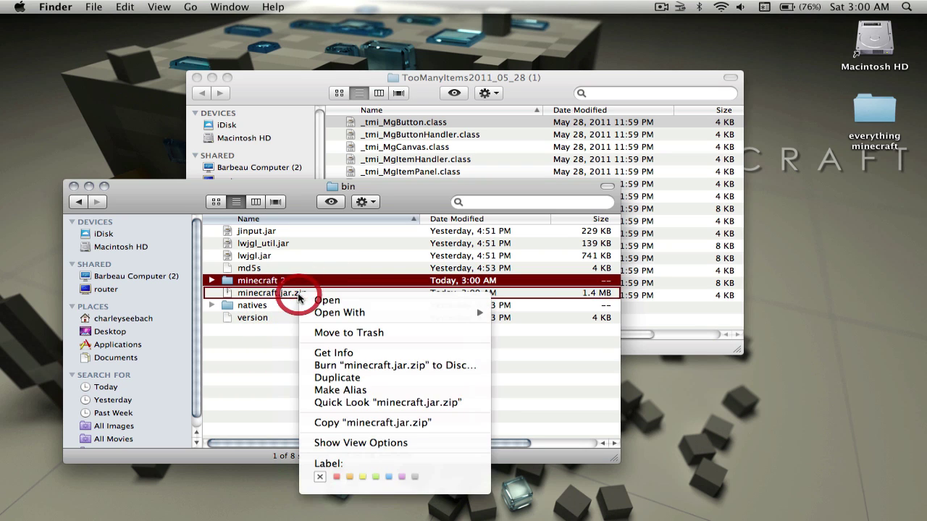
{"action": "left_click", "coordinate": [309, 333]}
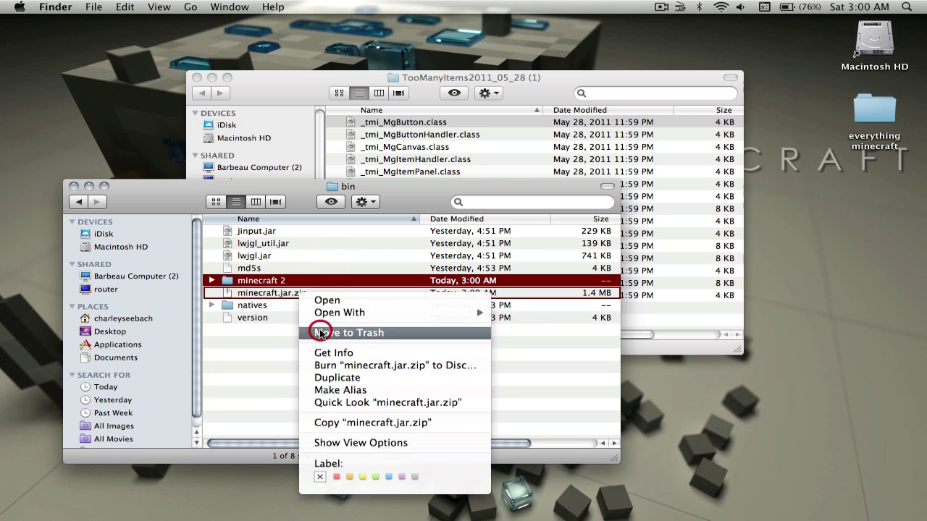
Step: Rename the extracted minecraft 2 folder as minecraft.jar and accept adding the .jar extension
{"action": "left_click", "coordinate": [290, 284]}
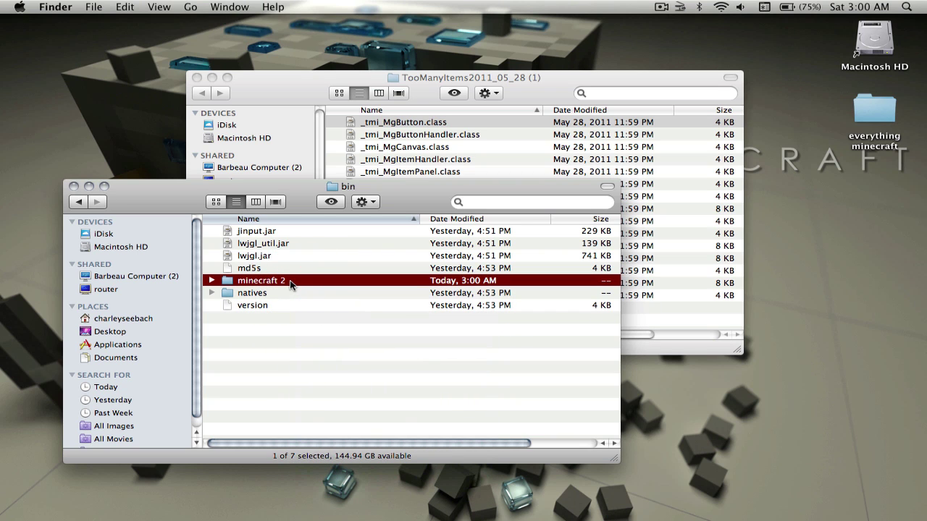
{"action": "left_click", "coordinate": [283, 285]}
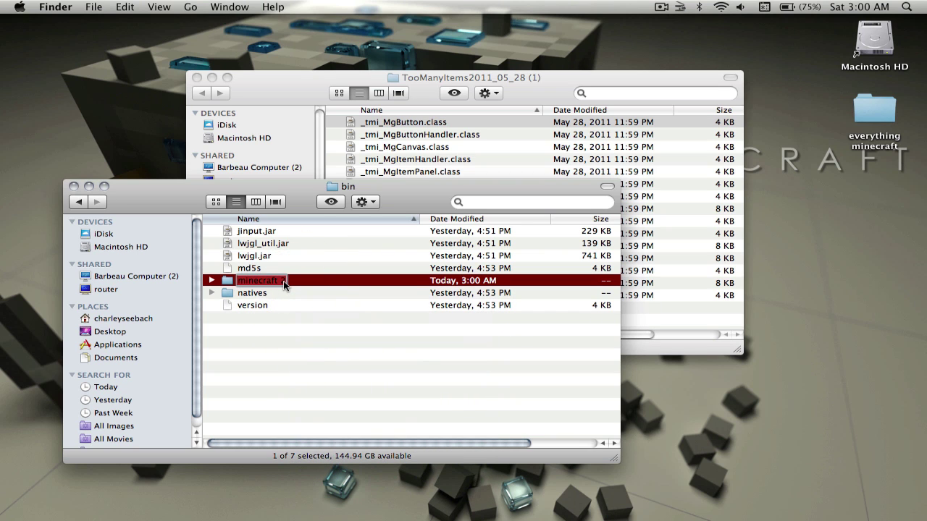
{"action": "left_click", "coordinate": [284, 285]}
{"action": "key", "text": "BackSpace"}
{"action": "key", "text": "BackSpace"}
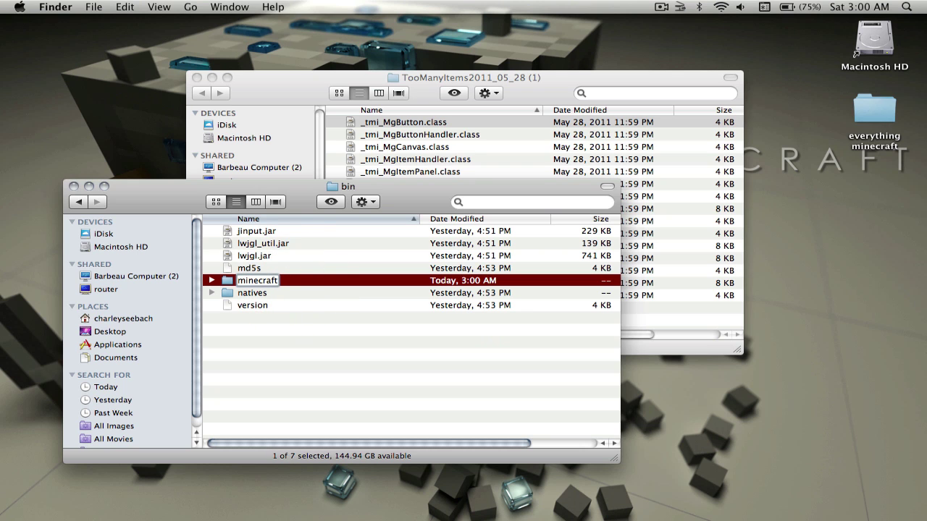
{"action": "left_click", "coordinate": [303, 321]}
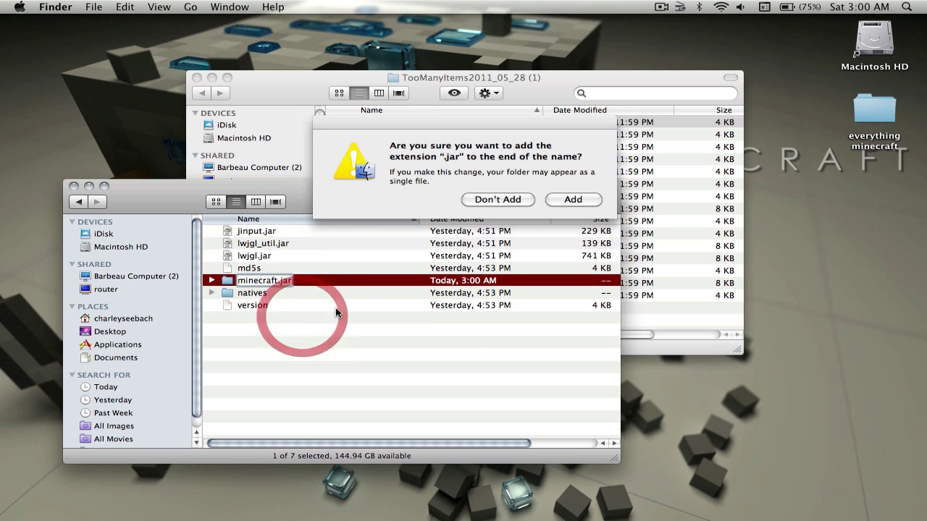
{"action": "left_click", "coordinate": [568, 200]}
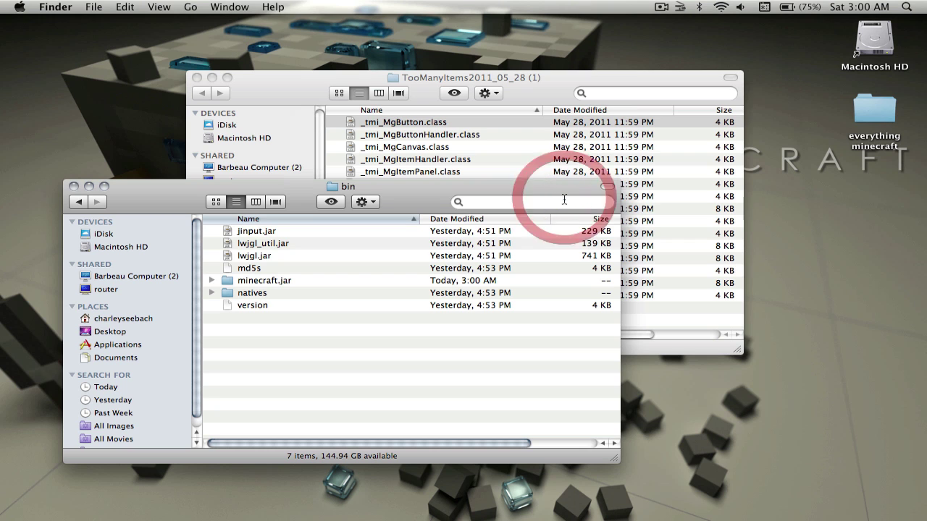
Step: Open the minecraft.jar folder and look through its contents, including the area around the META-INF folder
{"action": "double_click", "coordinate": [302, 281]}
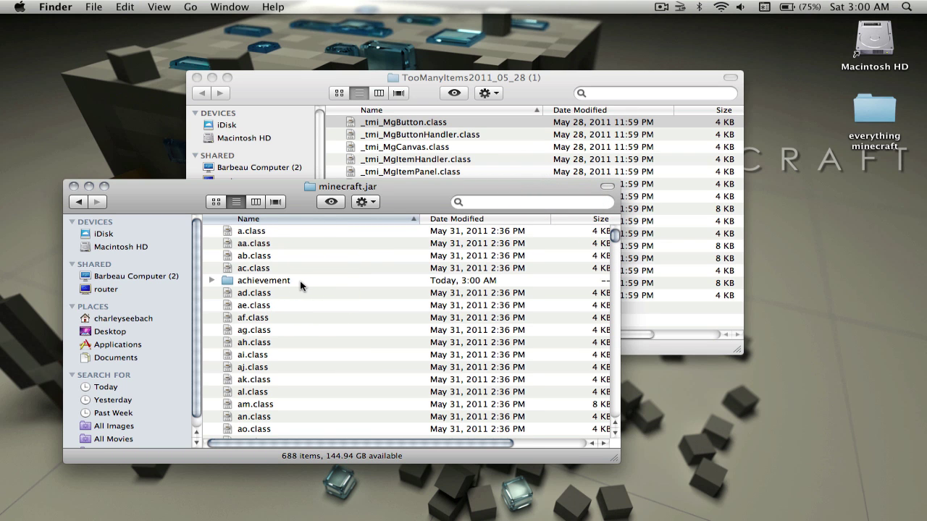
{"action": "scroll", "coordinate": [295, 287], "scroll_direction": "down", "scroll_amount": 15}
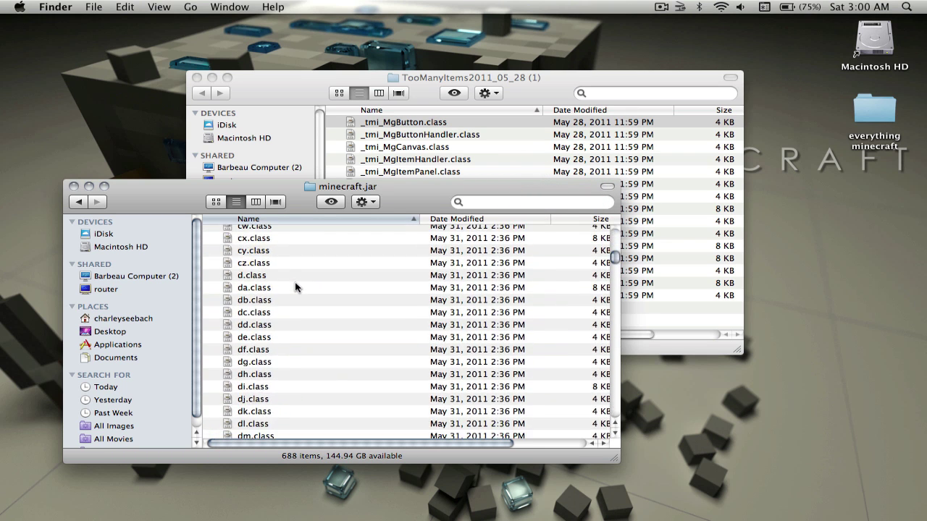
{"action": "scroll", "coordinate": [295, 288], "scroll_direction": "down", "scroll_amount": 20}
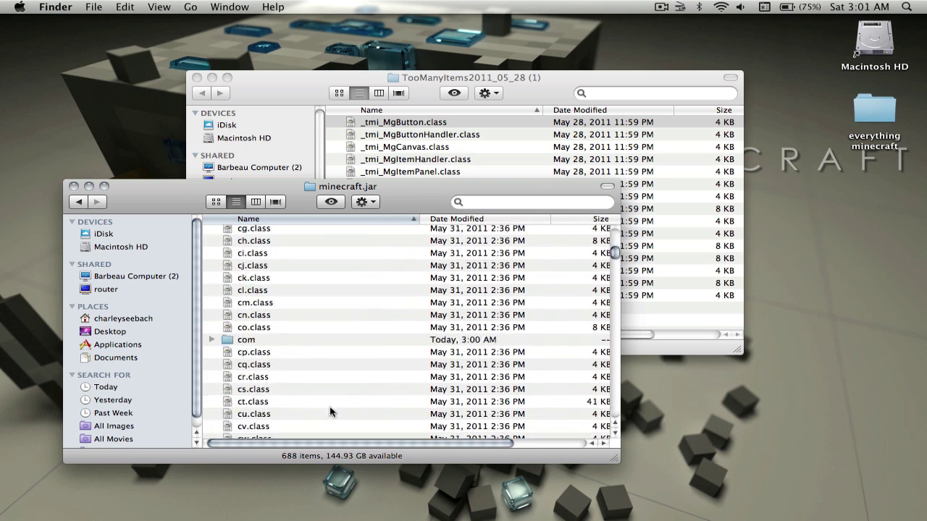
{"action": "scroll", "coordinate": [329, 412], "scroll_direction": "down", "scroll_amount": 20}
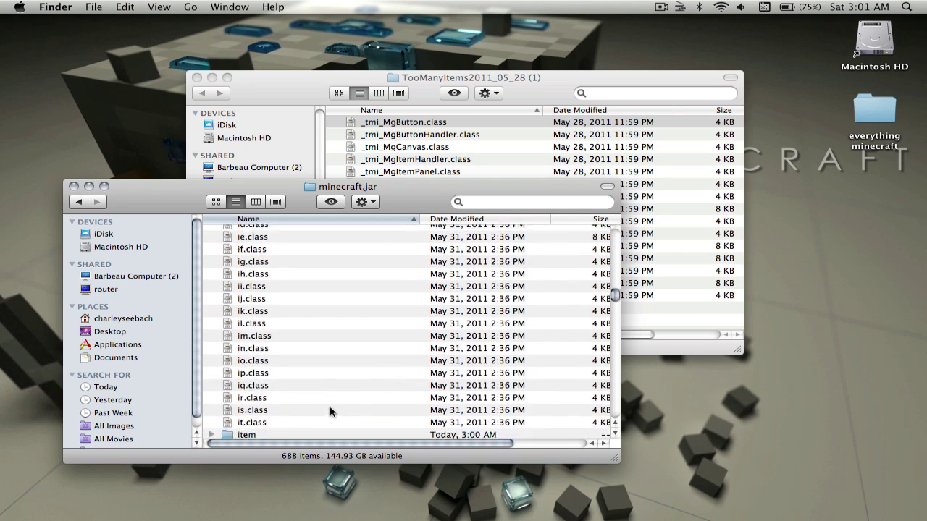
{"action": "scroll", "coordinate": [330, 412], "scroll_direction": "down", "scroll_amount": 20}
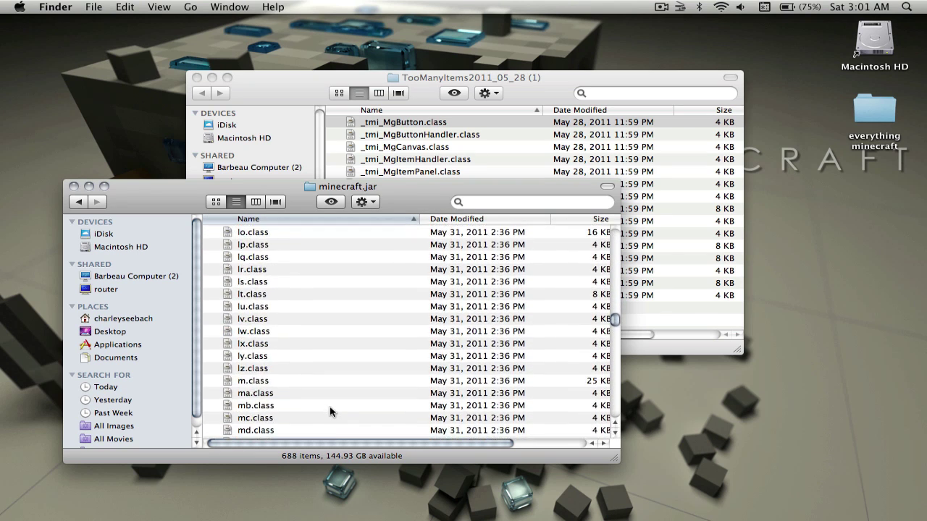
{"action": "scroll", "coordinate": [330, 412], "scroll_direction": "down", "scroll_amount": 5}
{"action": "scroll", "coordinate": [281, 348], "scroll_direction": "up", "scroll_amount": 8}
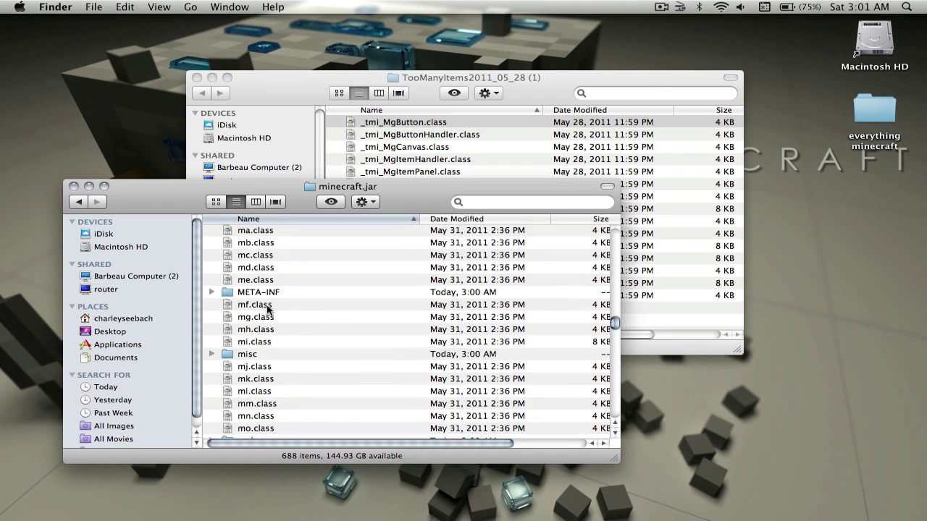
{"action": "scroll", "coordinate": [267, 310], "scroll_direction": "up", "scroll_amount": 7}
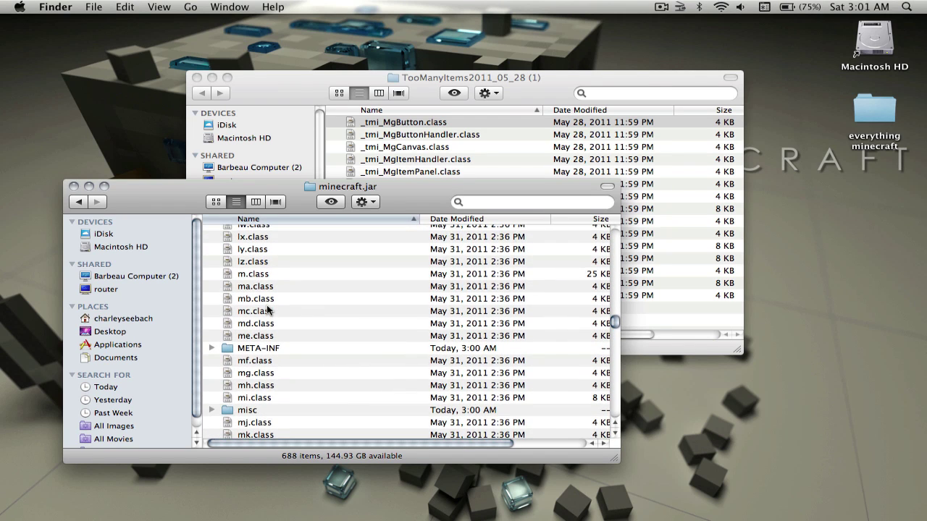
{"action": "scroll", "coordinate": [267, 310], "scroll_direction": "up", "scroll_amount": 6}
{"action": "scroll", "coordinate": [267, 310], "scroll_direction": "down", "scroll_amount": 10}
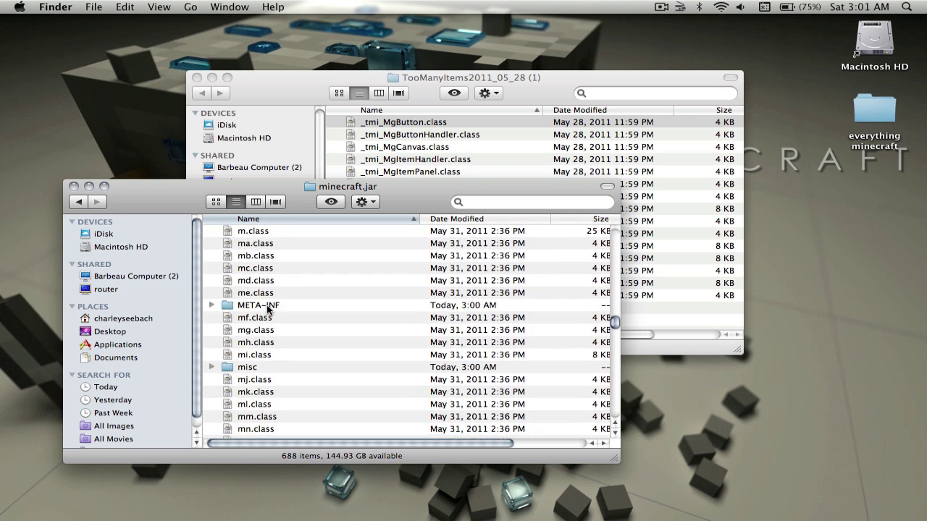
{"action": "scroll", "coordinate": [268, 310], "scroll_direction": "down", "scroll_amount": 10}
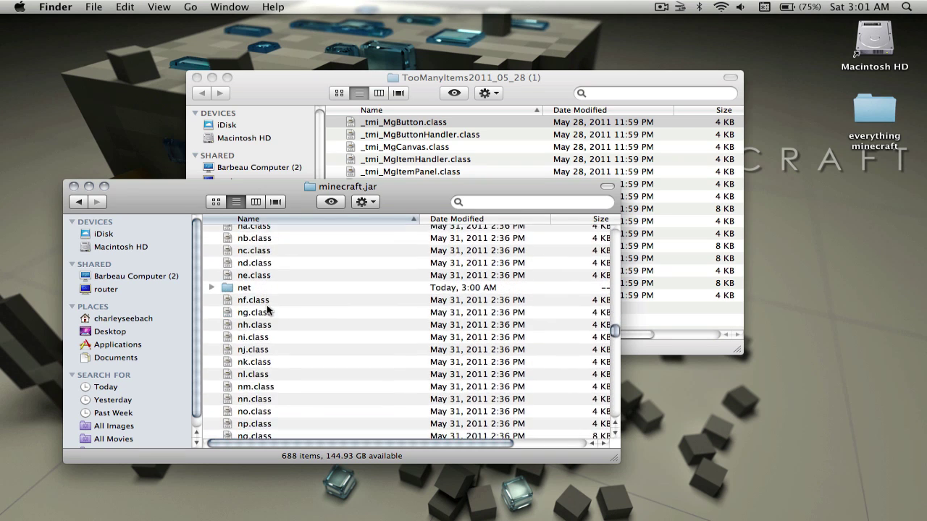
{"action": "scroll", "coordinate": [267, 310], "scroll_direction": "down", "scroll_amount": 5}
{"action": "scroll", "coordinate": [267, 310], "scroll_direction": "right", "scroll_amount": 2}
{"action": "scroll", "coordinate": [267, 310], "scroll_direction": "up", "scroll_amount": 10}
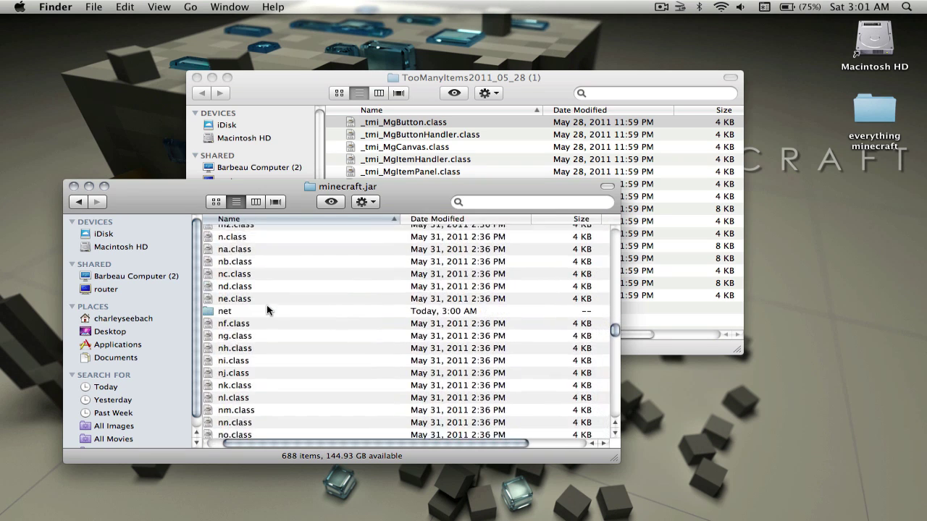
Step: Move all TooManyItems class files into the minecraft.jar folder, replacing the existing ia.class, and close the emptied folder's window
{"action": "left_click", "coordinate": [362, 123]}
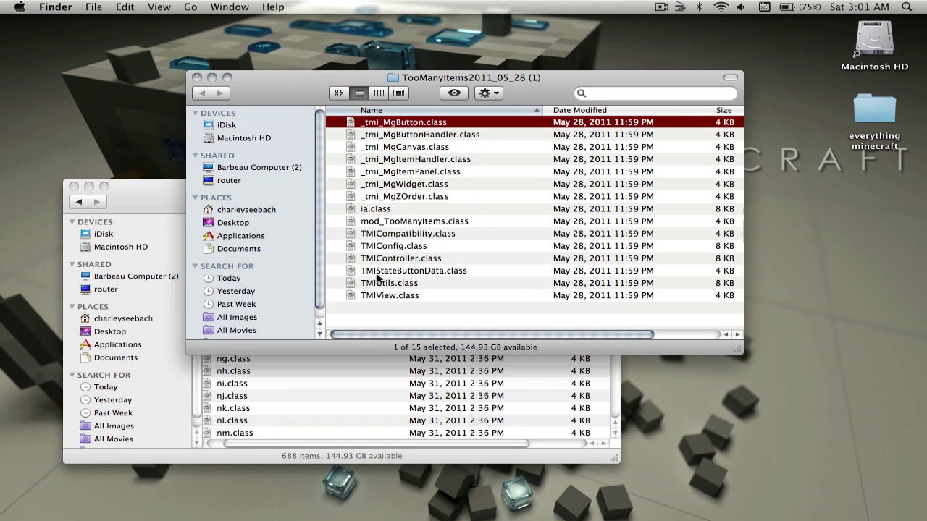
{"action": "key", "text": "super+a"}
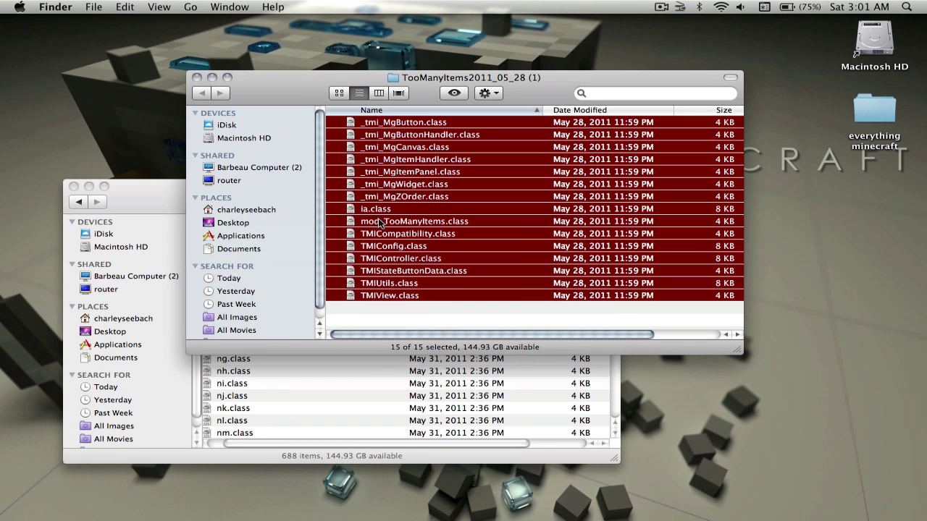
{"action": "left_click_drag", "start_coordinate": [371, 233], "coordinate": [300, 410]}
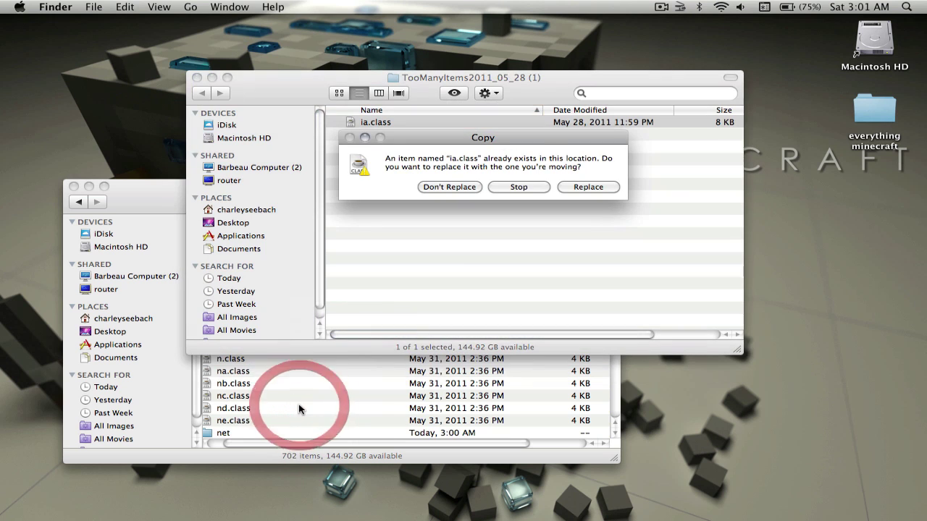
{"action": "left_click", "coordinate": [574, 188]}
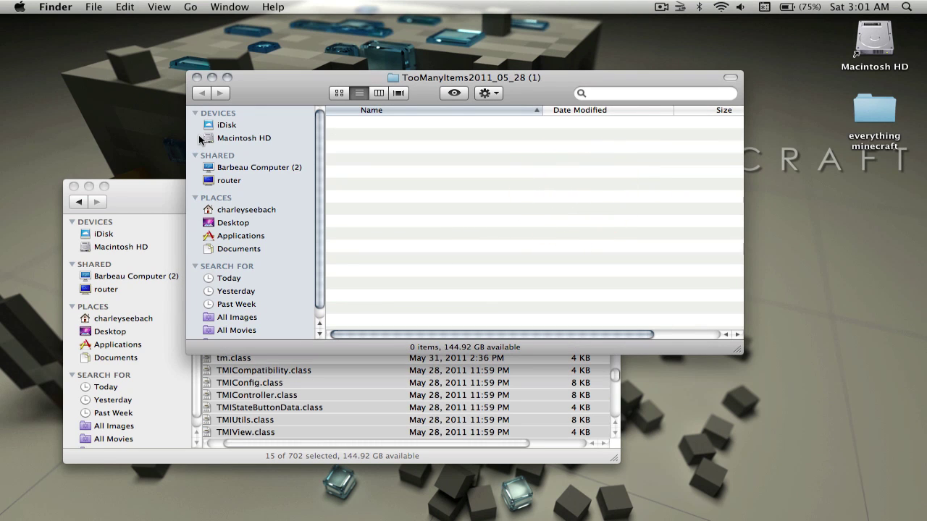
{"action": "left_click", "coordinate": [196, 77]}
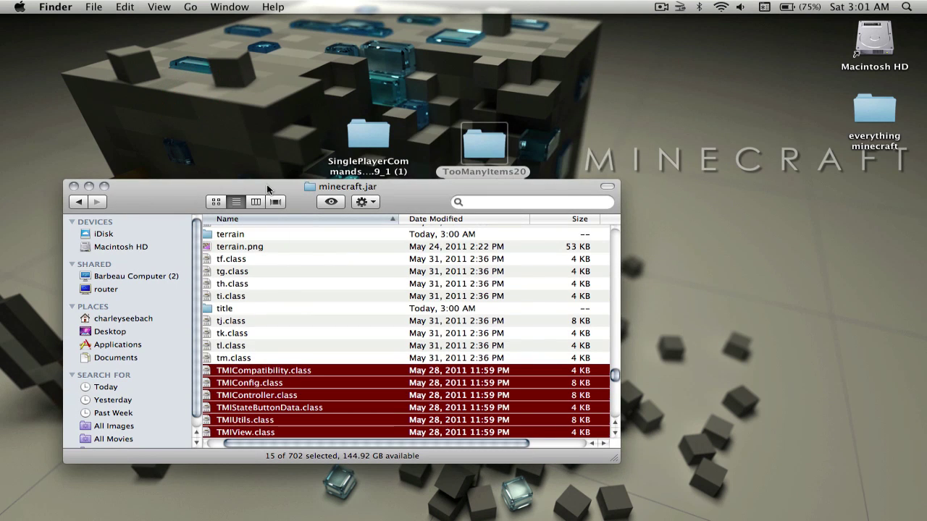
Step: Open the SinglePlayerCommands-MC1.6.5v2.9_1 (1) folder from the desktop and arrange its window clear of the minecraft.jar window
{"action": "left_click_drag", "start_coordinate": [267, 189], "coordinate": [606, 231]}
{"action": "double_click", "coordinate": [364, 133]}
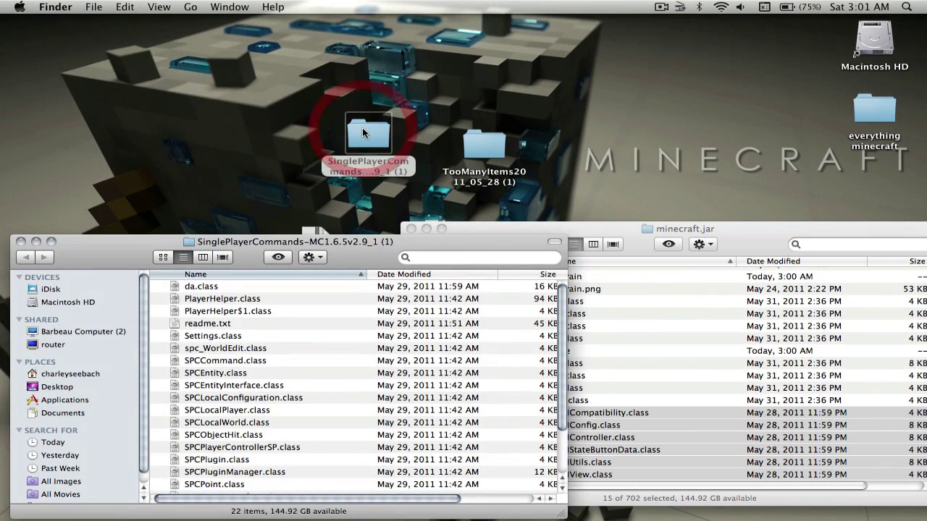
{"action": "left_click_drag", "start_coordinate": [248, 242], "coordinate": [251, 99]}
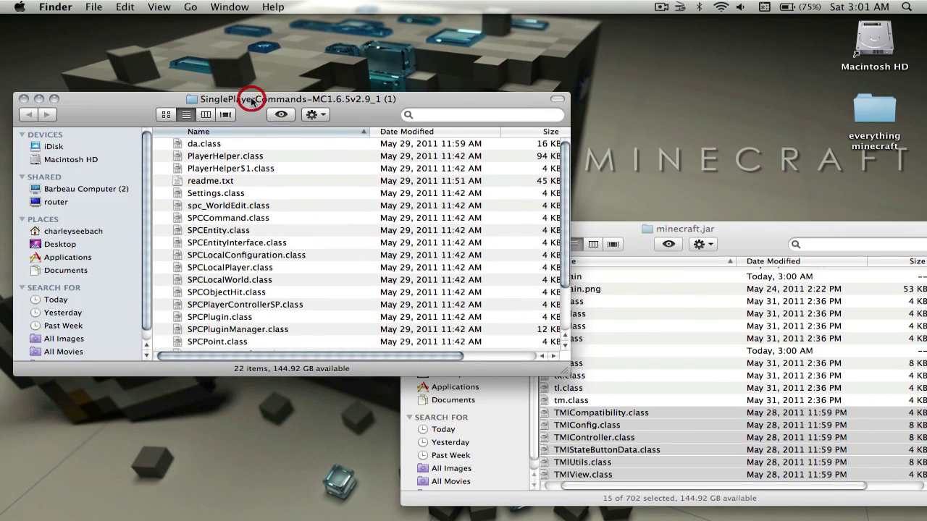
Step: Go back to the bin folder and move WorldEdit.jar into it from the SinglePlayerCommands folder
{"action": "left_click", "coordinate": [626, 280]}
{"action": "left_click", "coordinate": [417, 244]}
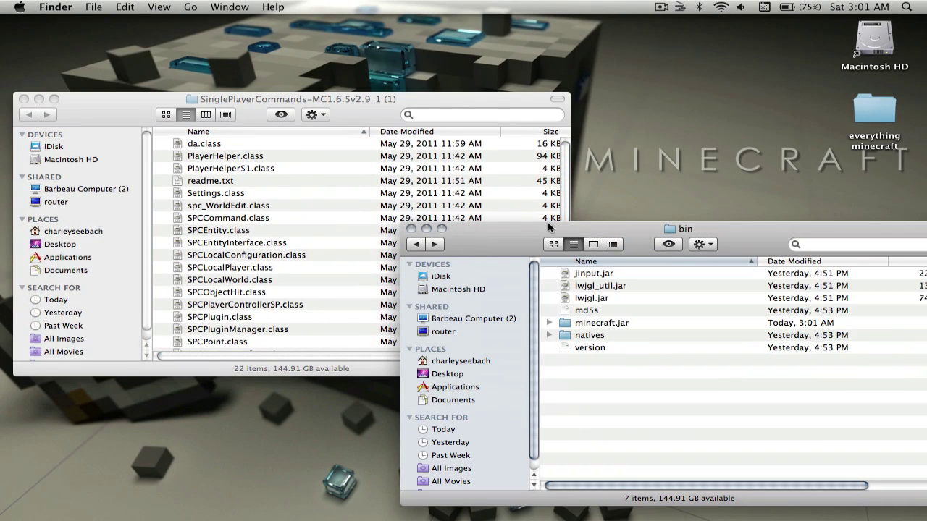
{"action": "left_click_drag", "start_coordinate": [548, 227], "coordinate": [548, 56]}
{"action": "scroll", "coordinate": [168, 343], "scroll_direction": "down", "scroll_amount": 5}
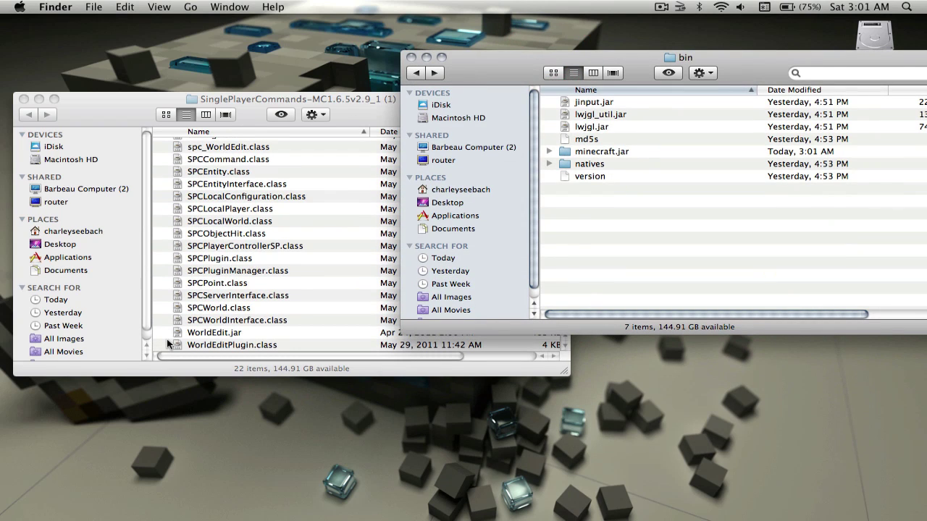
{"action": "left_click_drag", "start_coordinate": [194, 337], "coordinate": [604, 230]}
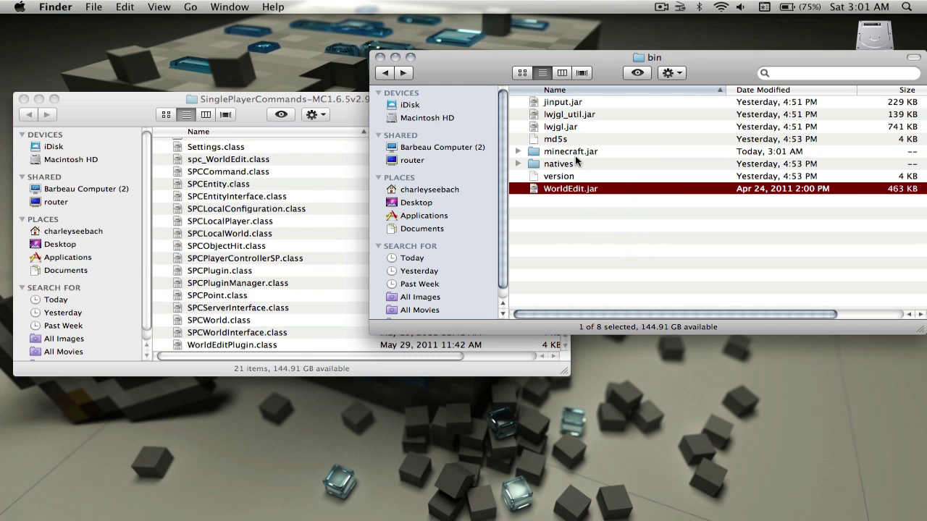
Step: Move every file except readme.txt from the SinglePlayerCommands folder into the minecraft.jar folder, replacing da.class, and close both folder windows
{"action": "double_click", "coordinate": [539, 152]}
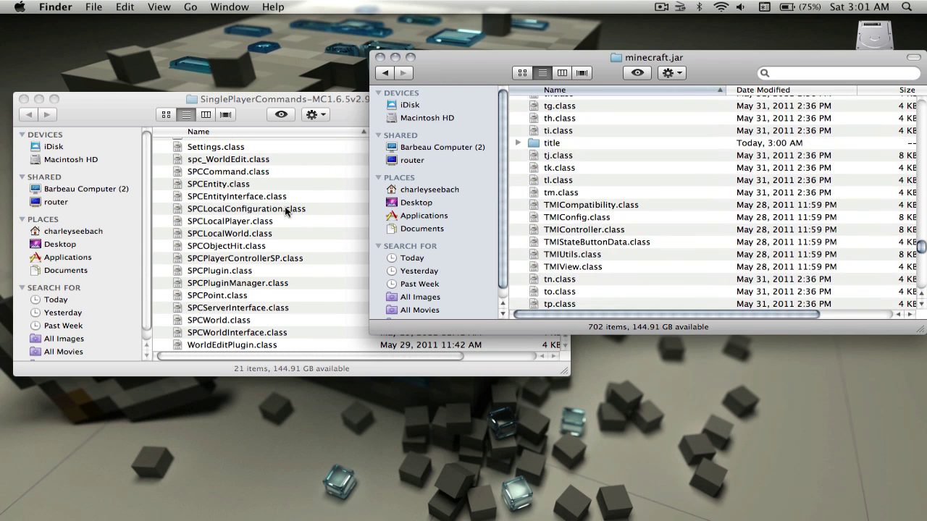
{"action": "scroll", "coordinate": [284, 206], "scroll_direction": "up", "scroll_amount": 3}
{"action": "left_click", "coordinate": [215, 145]}
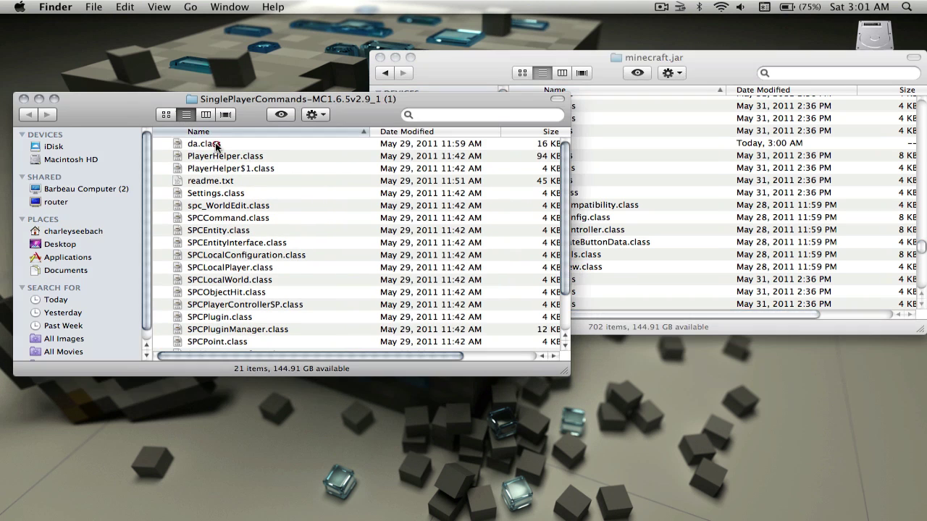
{"action": "left_click", "coordinate": [215, 143]}
{"action": "scroll", "coordinate": [217, 144], "scroll_direction": "down", "scroll_amount": 3}
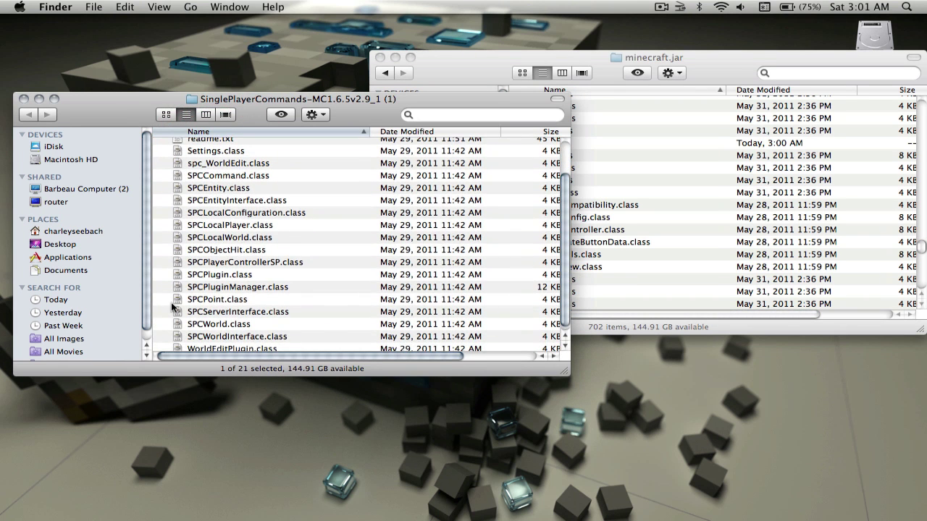
{"action": "left_click", "coordinate": [236, 345], "text": "shift"}
{"action": "scroll", "coordinate": [235, 345], "scroll_direction": "up", "scroll_amount": 2}
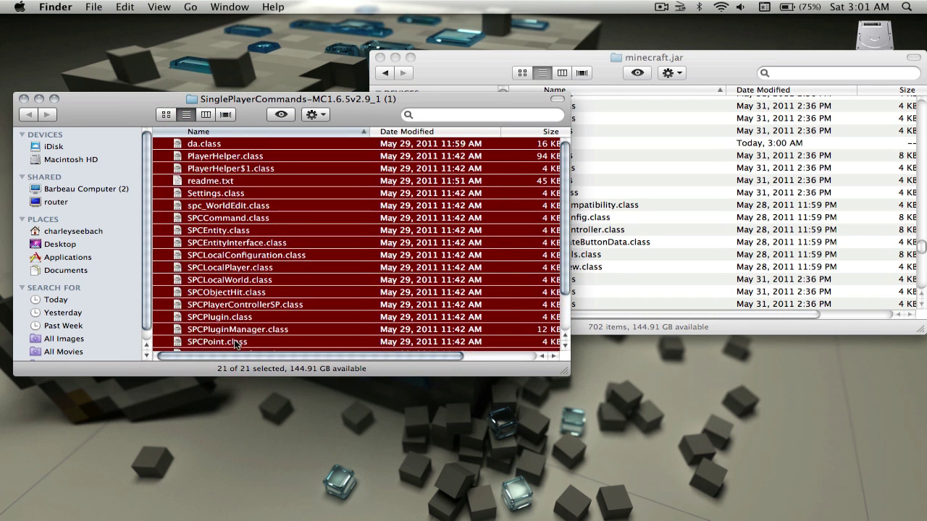
{"action": "left_click", "coordinate": [210, 181], "text": "super"}
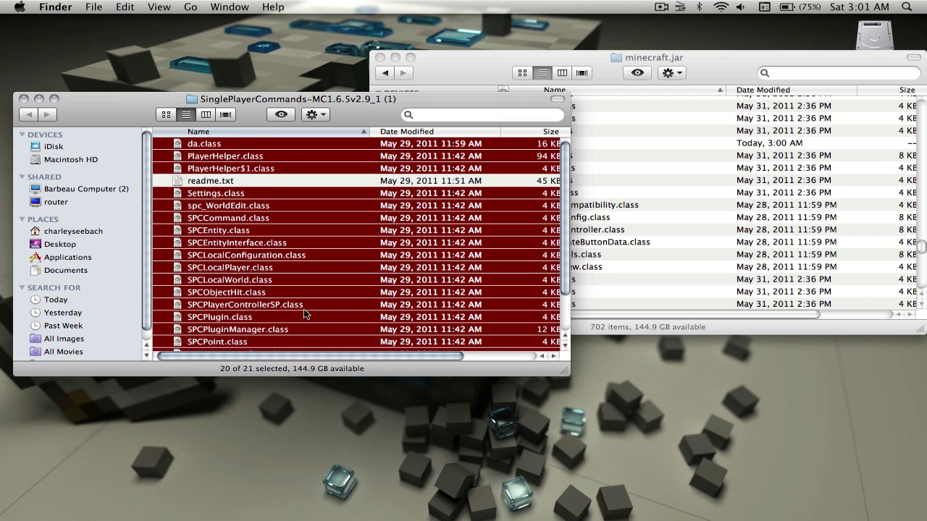
{"action": "left_click_drag", "start_coordinate": [266, 294], "coordinate": [670, 229]}
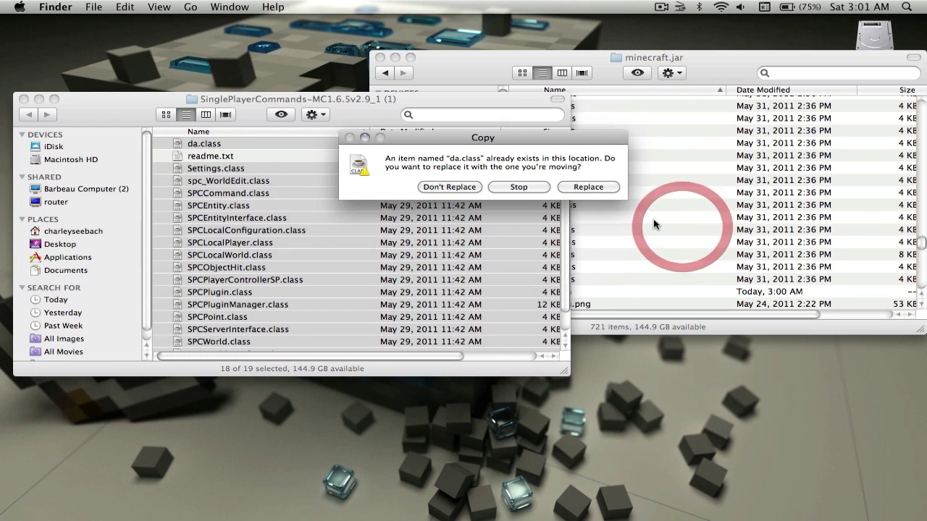
{"action": "left_click", "coordinate": [588, 187]}
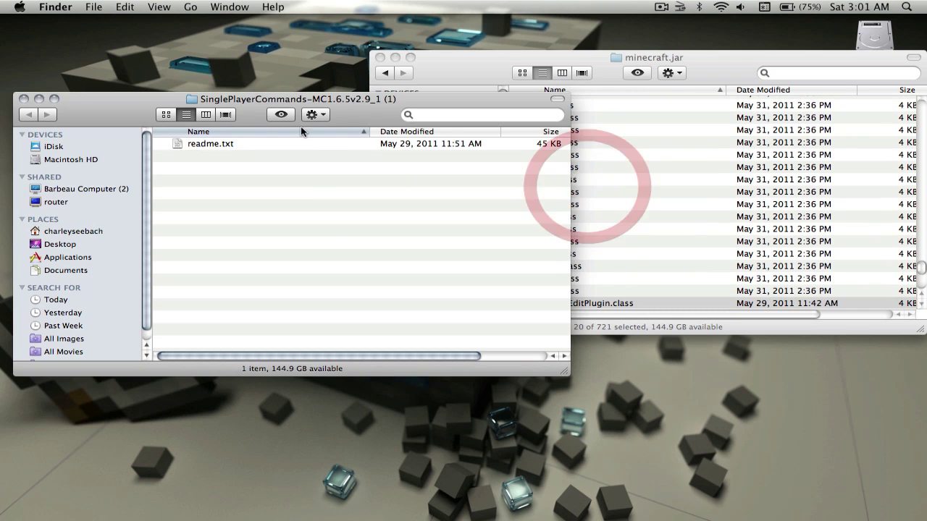
{"action": "left_click", "coordinate": [23, 97]}
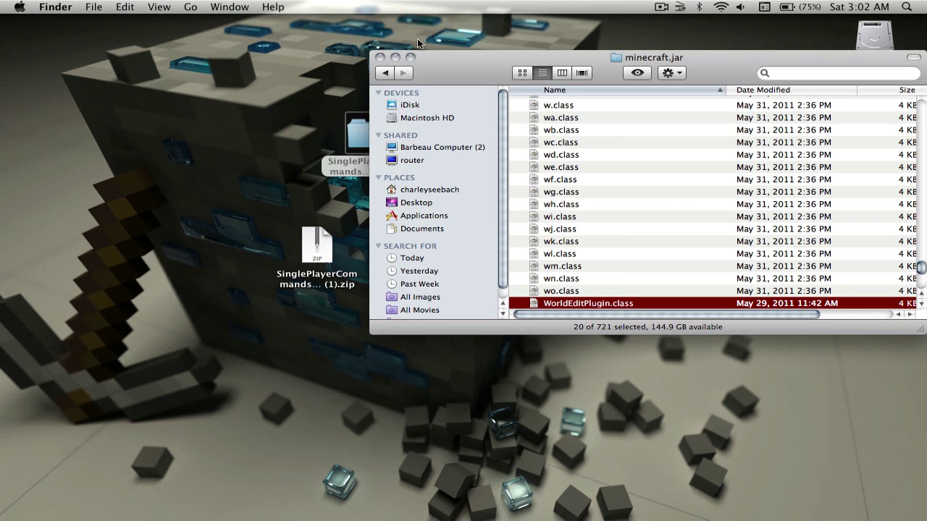
{"action": "left_click", "coordinate": [380, 58]}
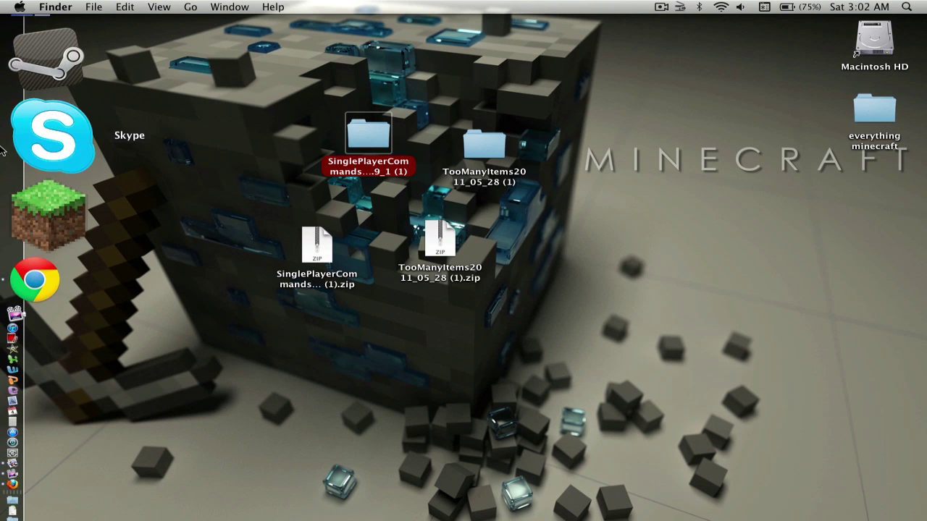
Step: Launch Minecraft and arrange the desktop icons by kind while it starts
{"action": "left_click", "coordinate": [3, 157]}
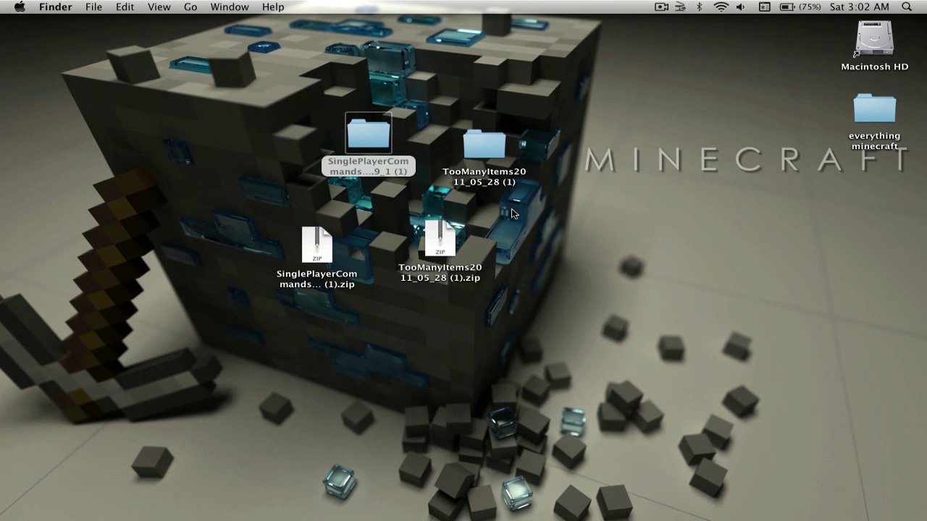
{"action": "right_click", "coordinate": [257, 71]}
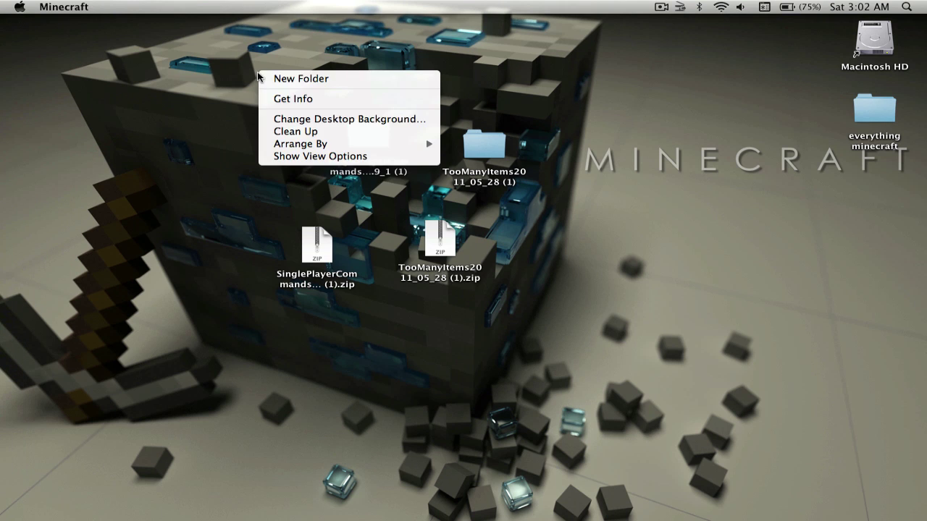
{"action": "mouse_move", "coordinate": [329, 143]}
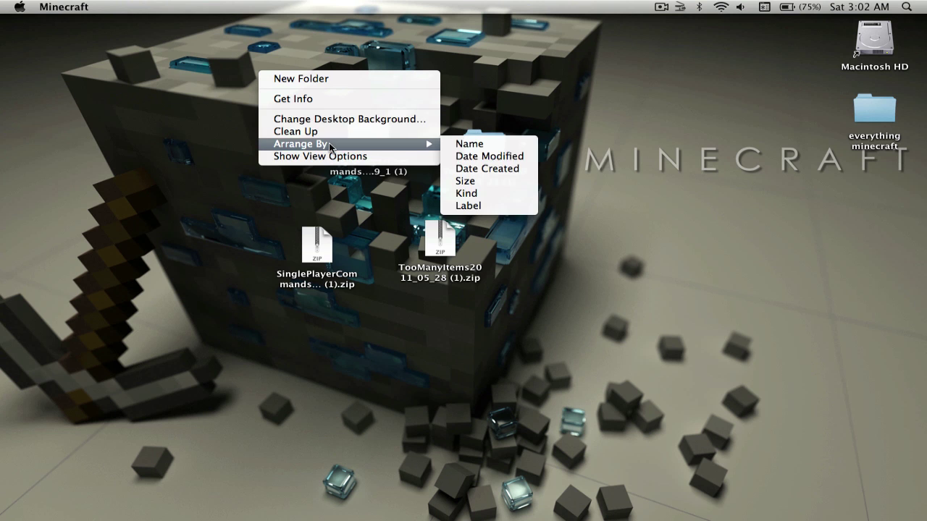
{"action": "left_click", "coordinate": [466, 193]}
{"action": "mouse_move", "coordinate": [3, 190]}
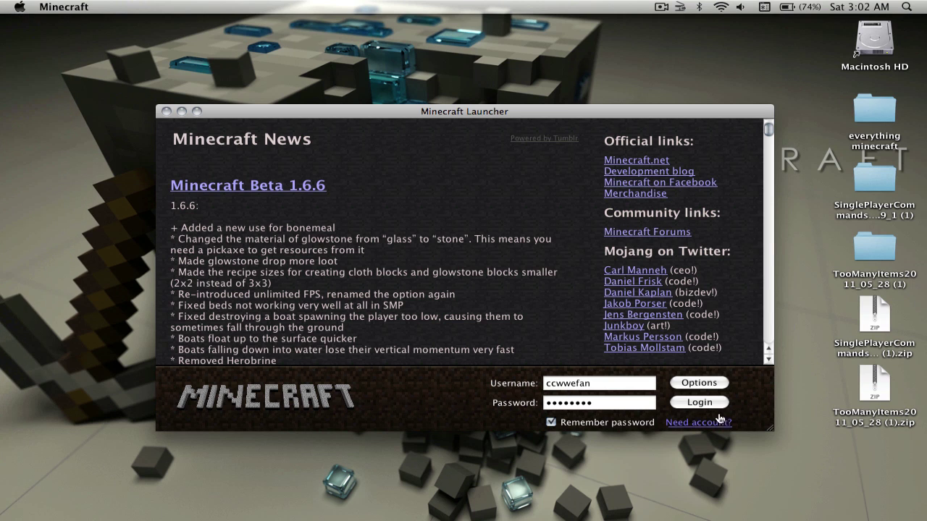
Step: Log in to Minecraft with the remembered account and create a singleplayer world named New World with a random seed
{"action": "left_click", "coordinate": [714, 401]}
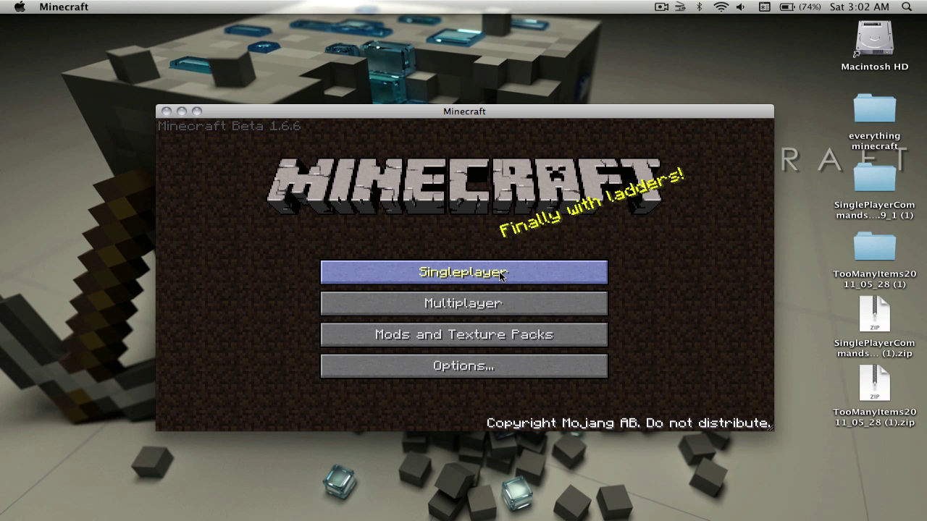
{"action": "left_click", "coordinate": [498, 273]}
{"action": "left_click", "coordinate": [554, 376]}
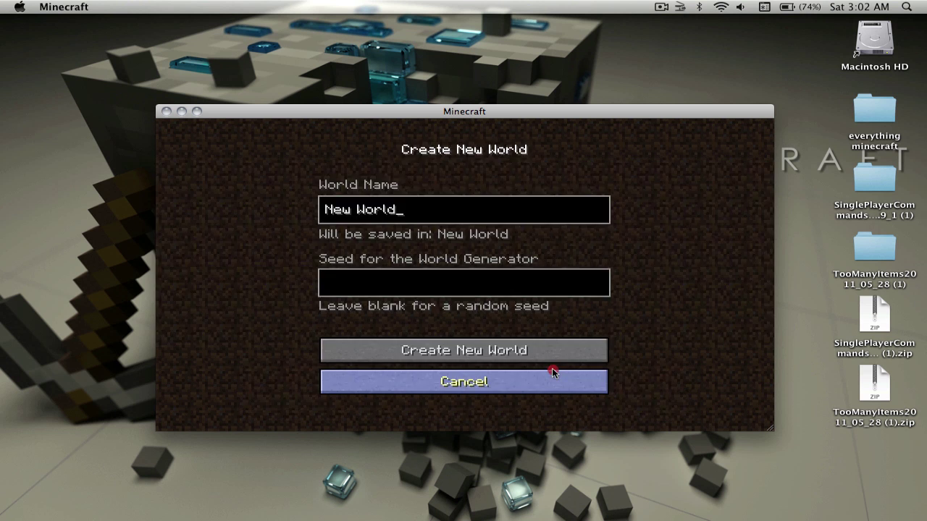
{"action": "left_click", "coordinate": [518, 355]}
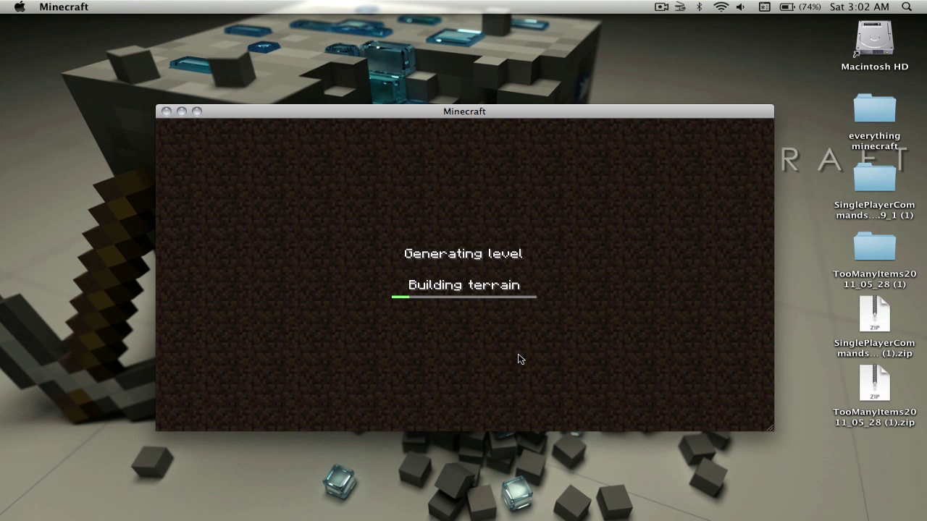
Step: Enlarge the game window to fill the screen and climb the snowy hillside
{"action": "left_click", "coordinate": [196, 112]}
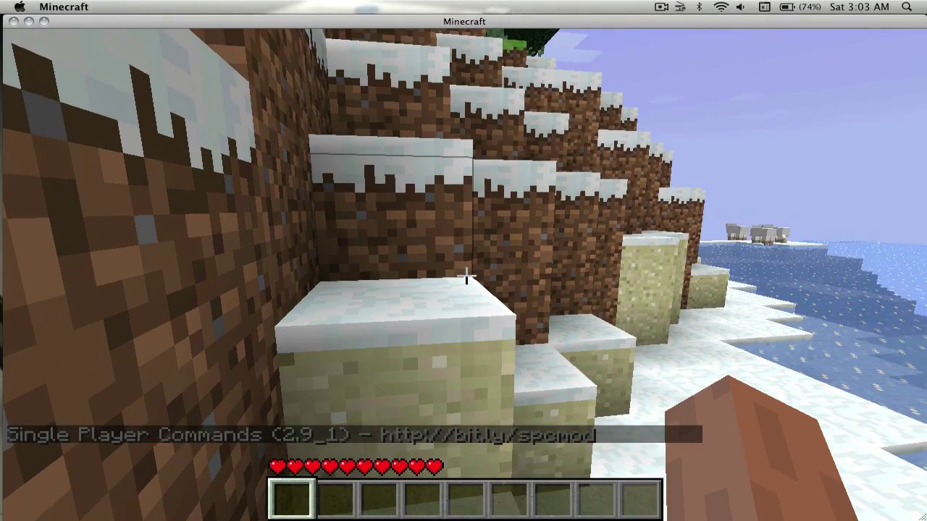
{"action": "key", "text": "w"}
{"action": "key", "text": "w"}
{"action": "key", "text": "space"}
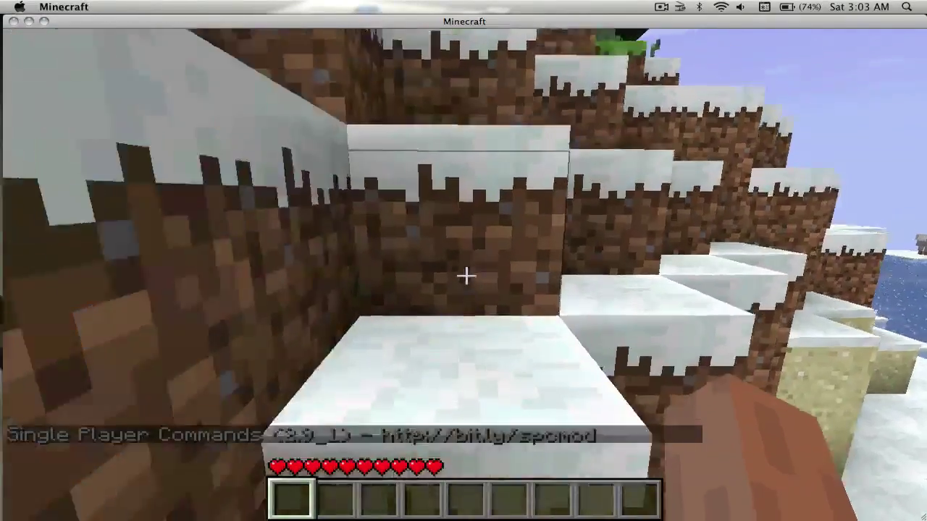
Step: Run the chat command //wand to obtain the WorldEdit selection axe
{"action": "key", "text": "t"}
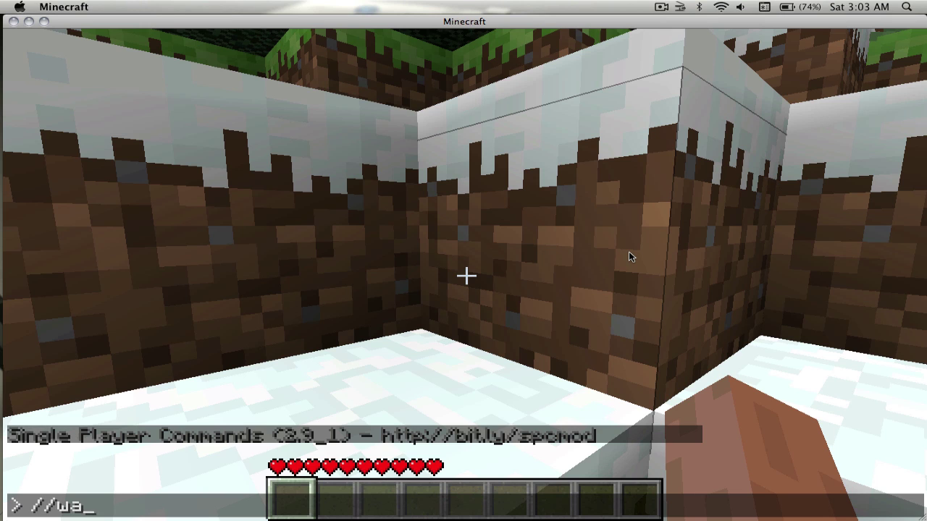
{"action": "type", "text": "//wand"}
{"action": "key", "text": "Return"}
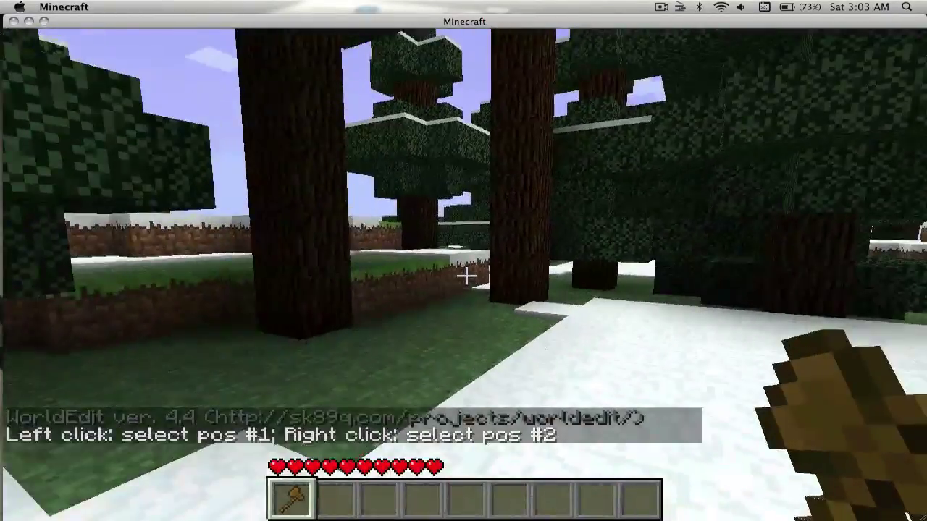
Step: Add a stack of cookies to the inventory from page 4 of the TooManyItems list and return to the game
{"action": "key", "text": "e"}
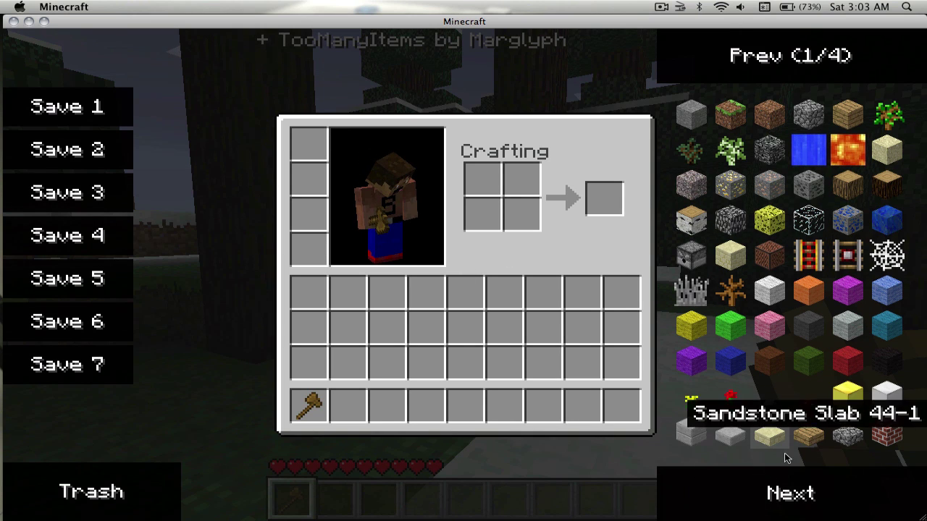
{"action": "left_click", "coordinate": [809, 494]}
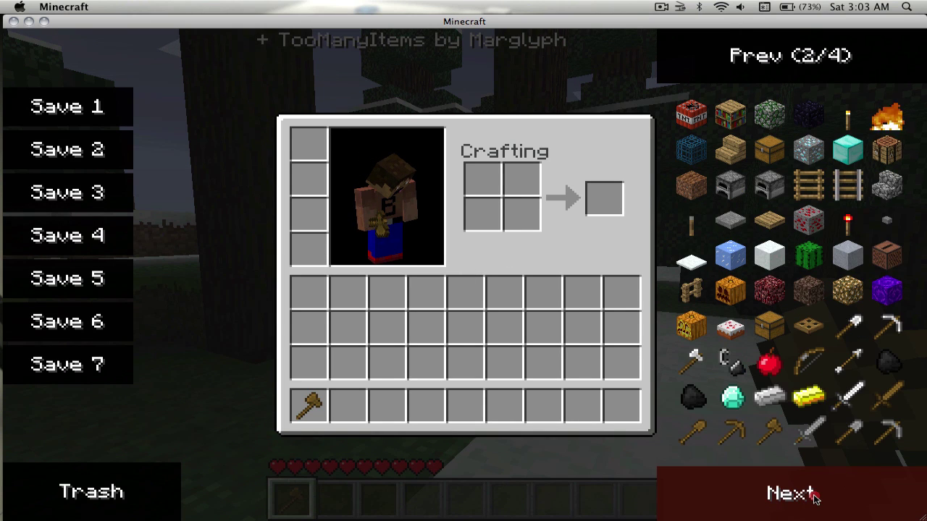
{"action": "left_click", "coordinate": [813, 497]}
{"action": "left_click", "coordinate": [814, 497]}
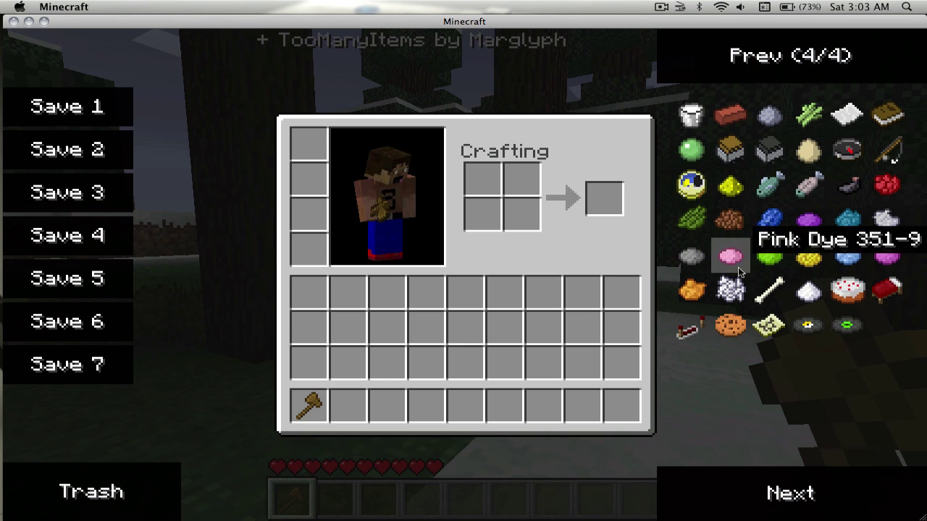
{"action": "left_click", "coordinate": [722, 327]}
{"action": "key", "text": "e"}
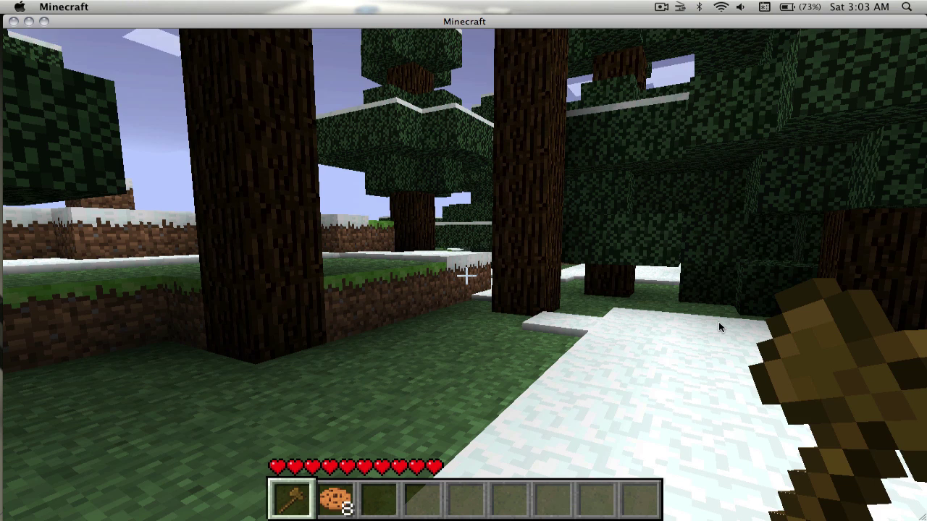
Step: Select the cookies in the second hotbar slot and eat all of them
{"action": "key", "text": "2"}
{"action": "right_click", "coordinate": [466, 276]}
{"action": "right_click", "coordinate": [465, 276]}
{"action": "right_click", "coordinate": [466, 276]}
{"action": "right_click", "coordinate": [465, 276]}
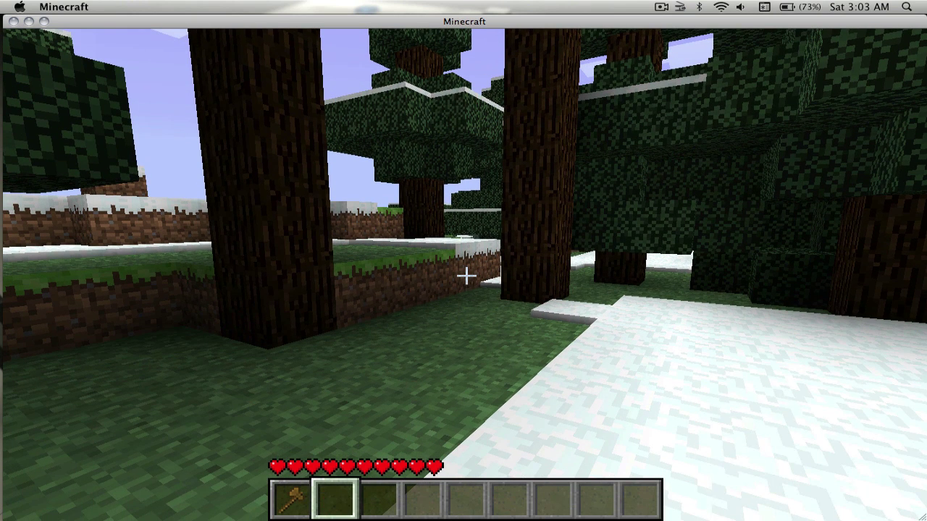
{"action": "key", "text": "t"}
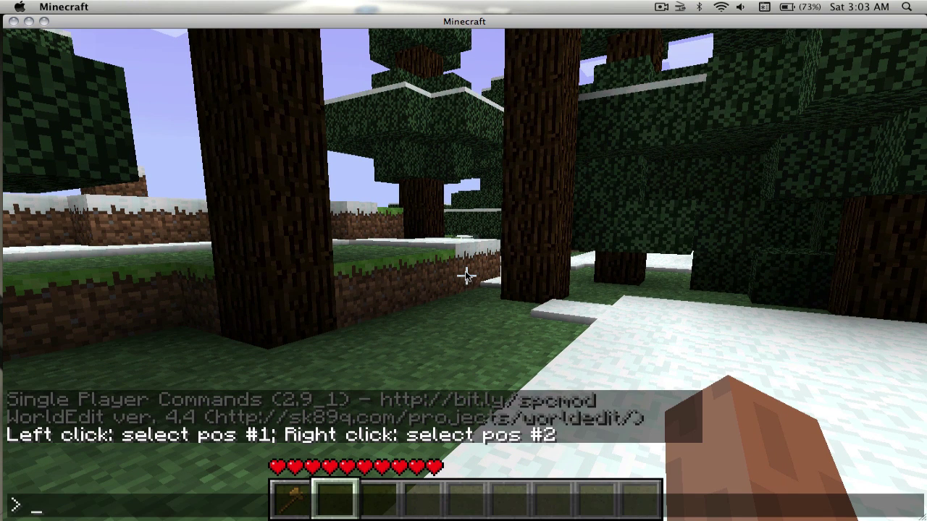
{"action": "type", "text": "maxs"}
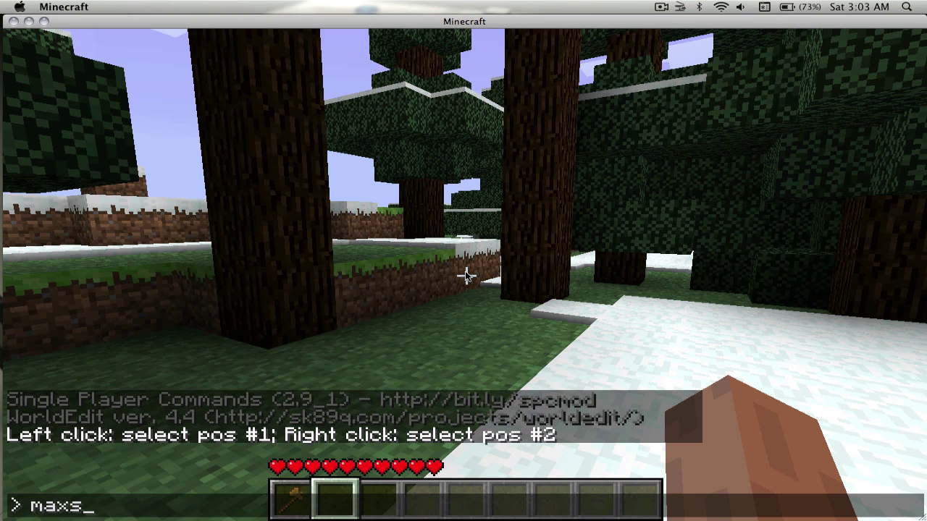
{"action": "type", "text": "tacka"}
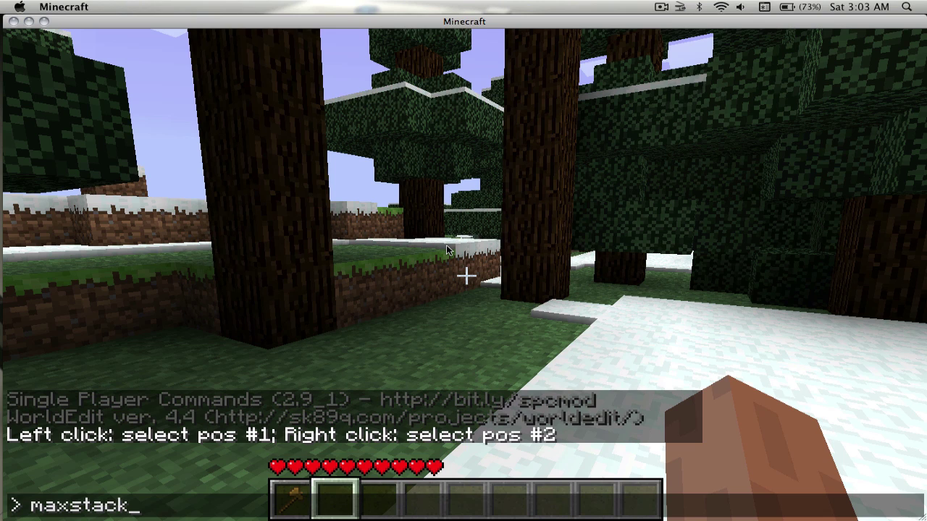
{"action": "key", "text": "BackSpace"}
{"action": "key", "text": "BackSpace"}
{"action": "key", "text": "BackSpace"}
{"action": "key", "text": "BackSpace"}
{"action": "key", "text": "BackSpace"}
{"action": "key", "text": "BackSpace"}
{"action": "key", "text": "BackSpace"}
{"action": "key", "text": "BackSpace"}
{"action": "type", "text": "a"}
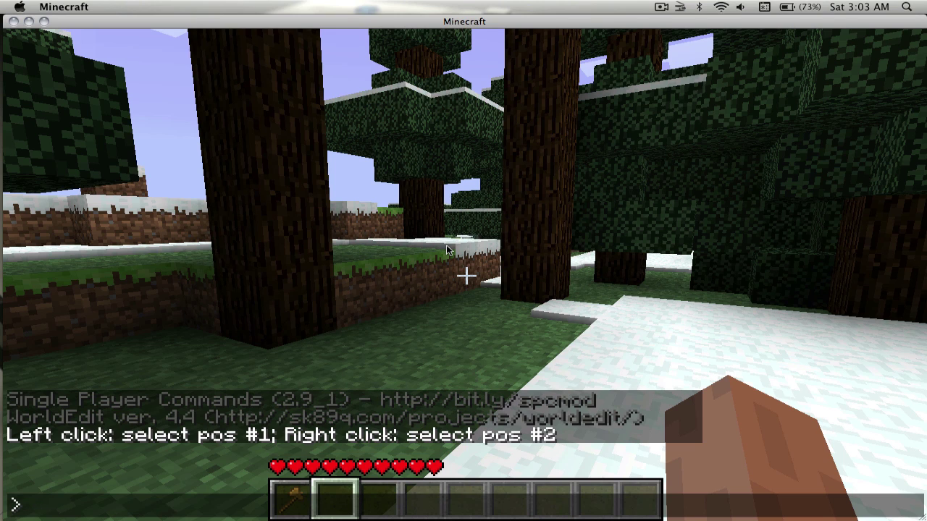
{"action": "type", "text": "maks"}
{"action": "key", "text": "BackSpace"}
{"action": "key", "text": "BackSpace"}
{"action": "key", "text": "BackSpace"}
{"action": "key", "text": "BackSpace"}
{"action": "key", "text": "Escape"}
Step: Walk through the snowy forest and open the inventory with the TooManyItems list
{"action": "key", "text": "w"}
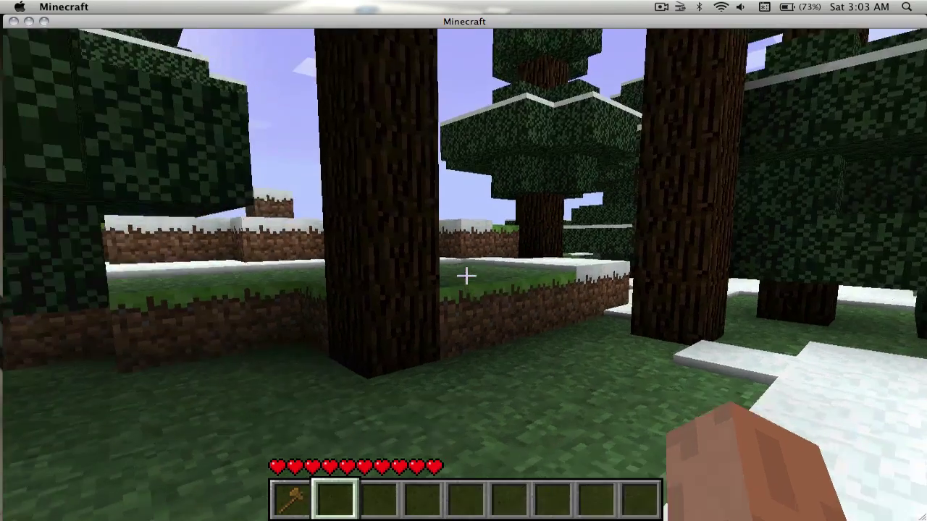
{"action": "key", "text": "w"}
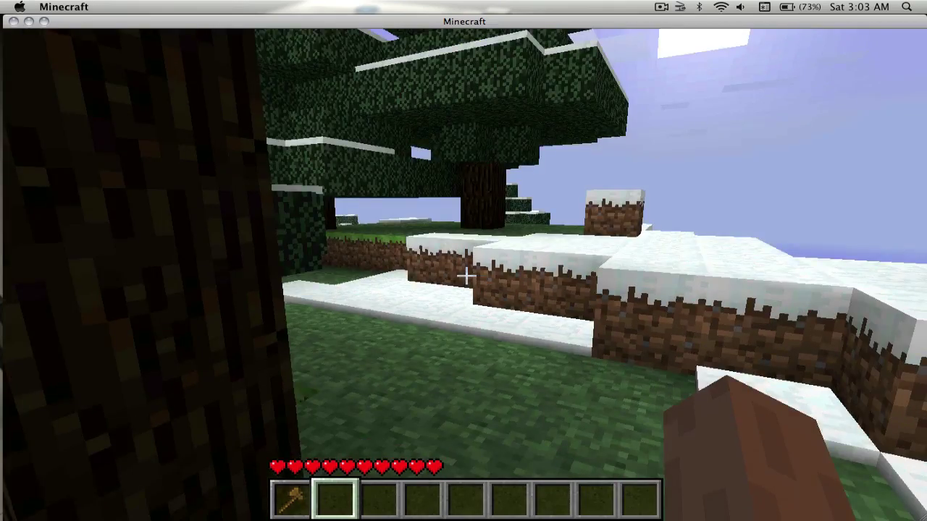
{"action": "key", "text": "w"}
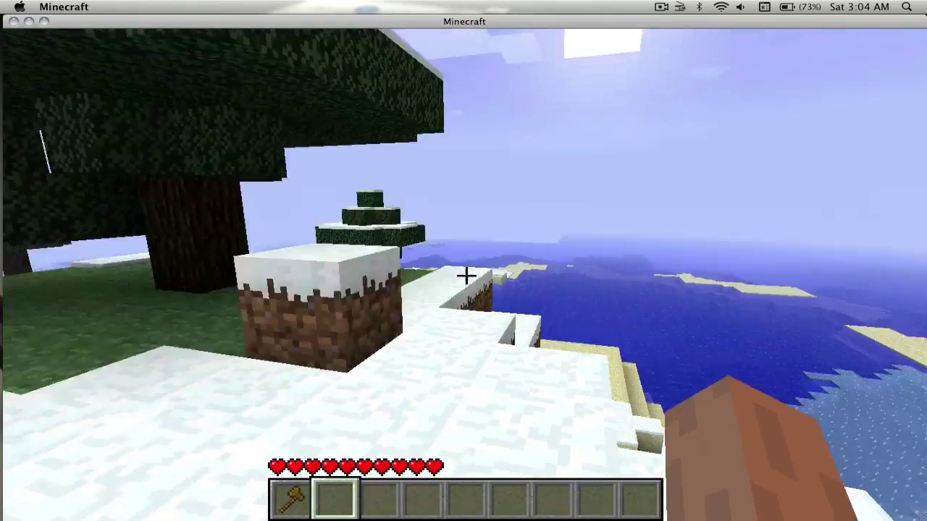
{"action": "key", "text": "w"}
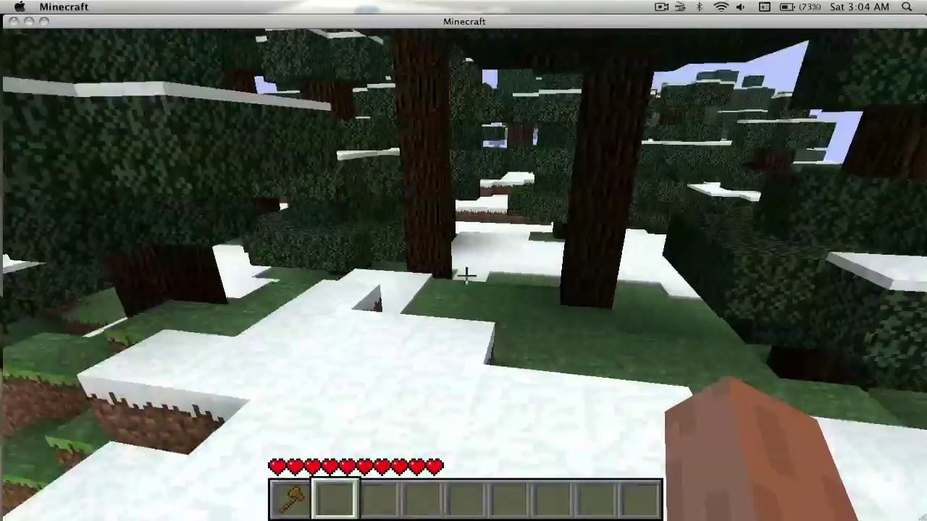
{"action": "key", "text": "w"}
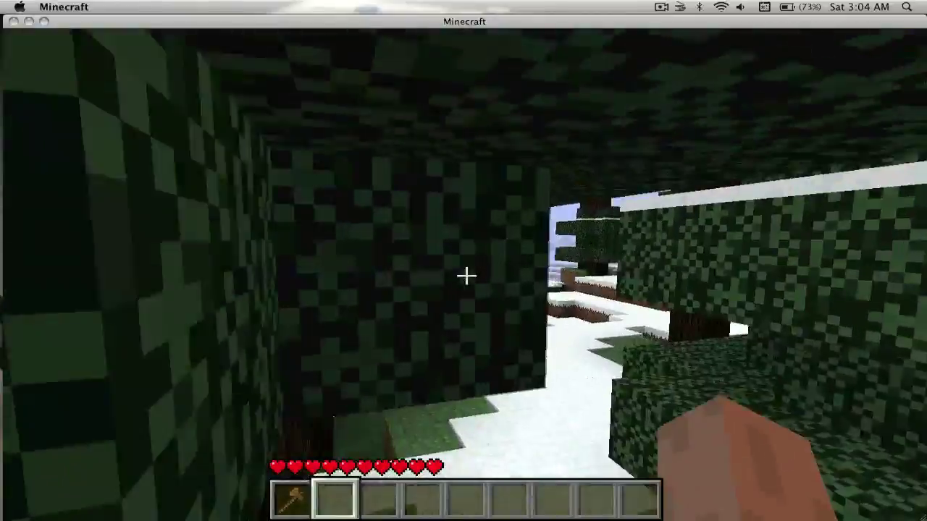
{"action": "key", "text": "w"}
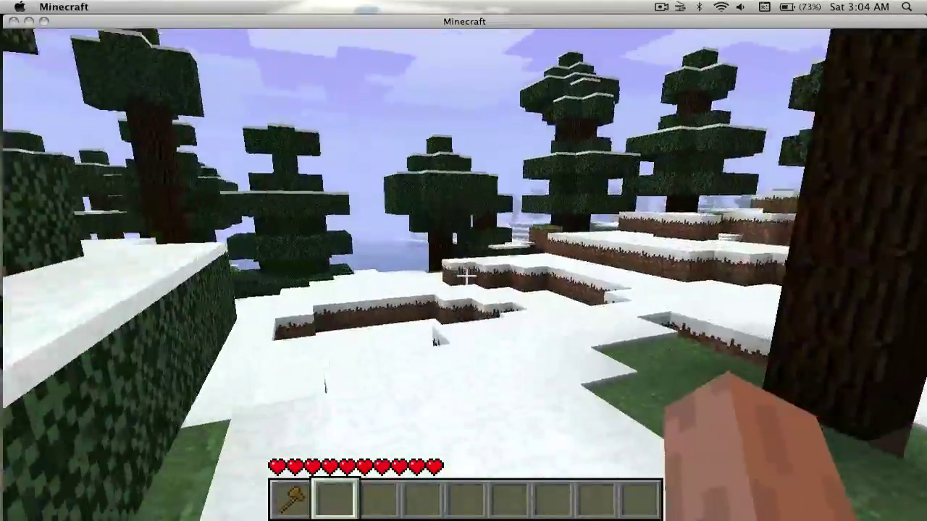
{"action": "key", "text": "w"}
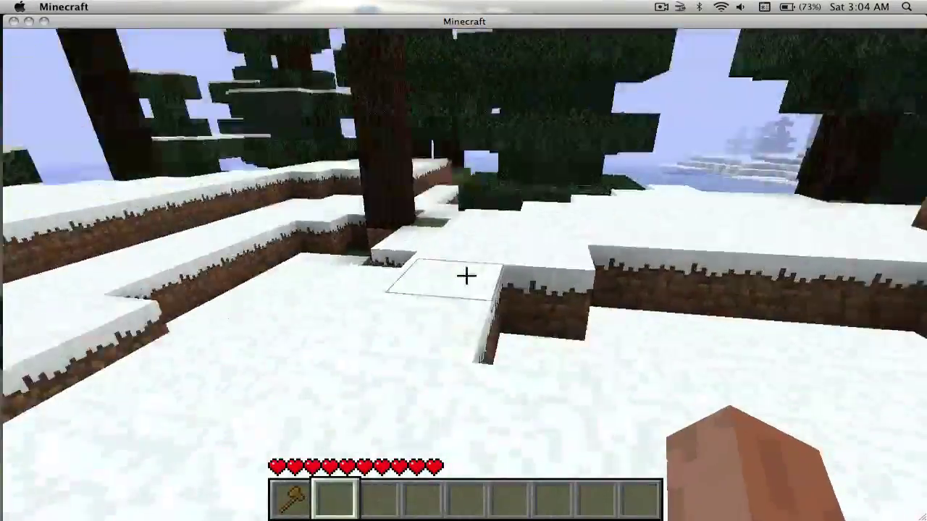
{"action": "key", "text": "w"}
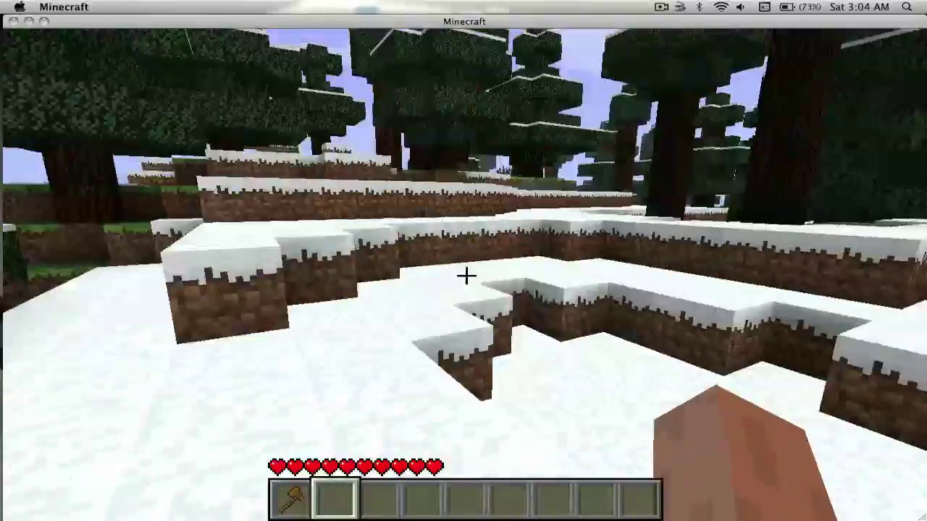
{"action": "key", "text": "e"}
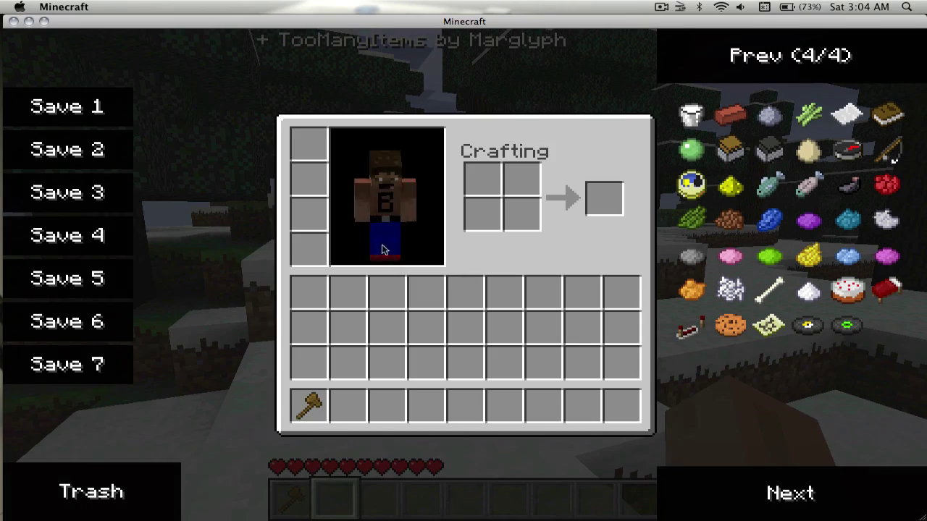